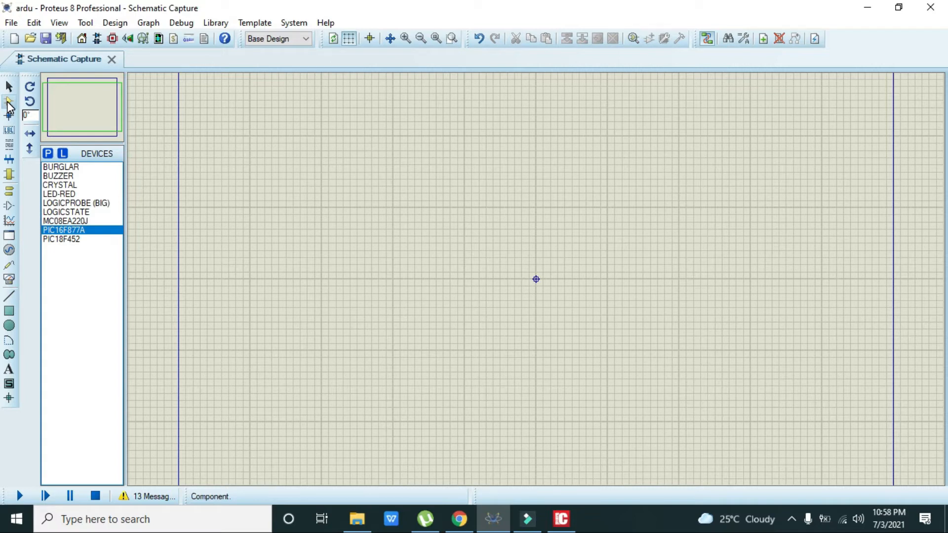
Find the PIC16F877A in the device library and place it as U1 near the sheet centre.
{"action": "left_click", "coordinate": [48, 153]}
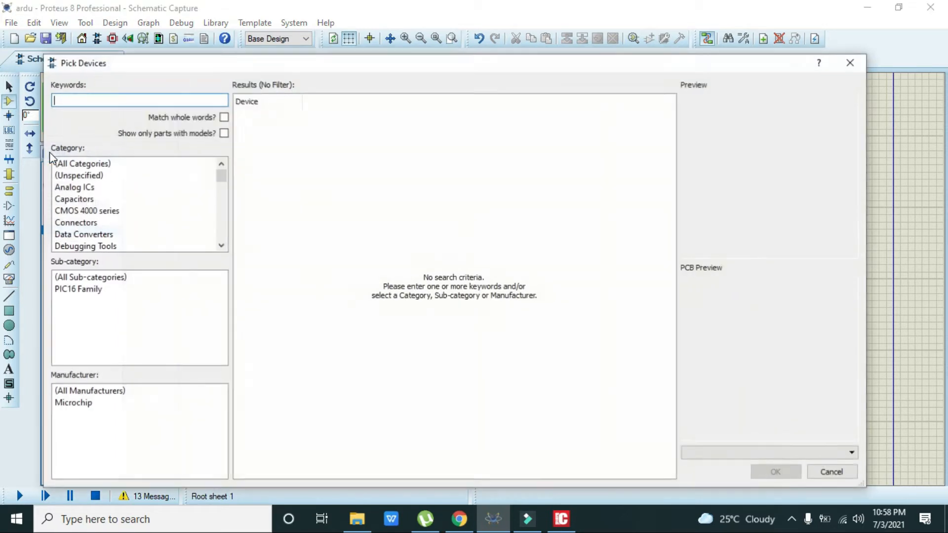
{"action": "type", "text": "pi"}
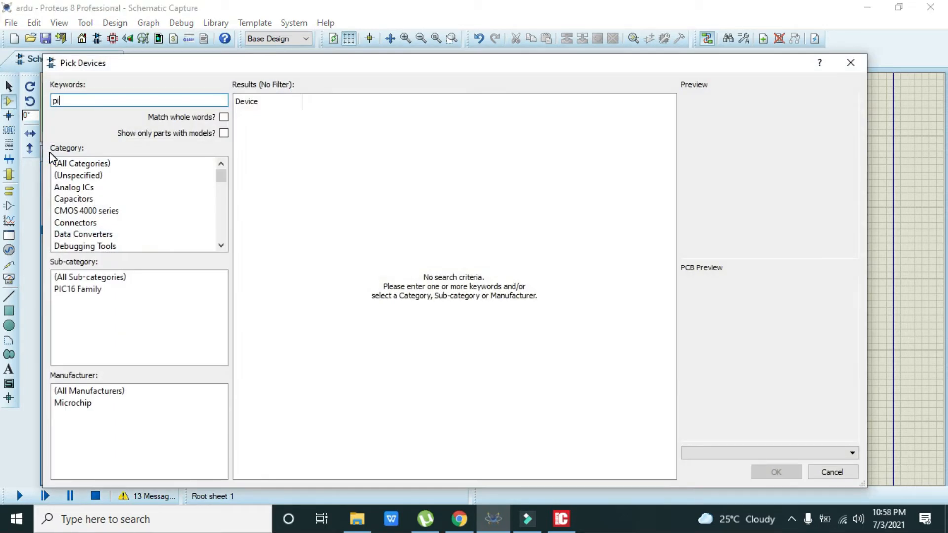
{"action": "type", "text": "c16f"}
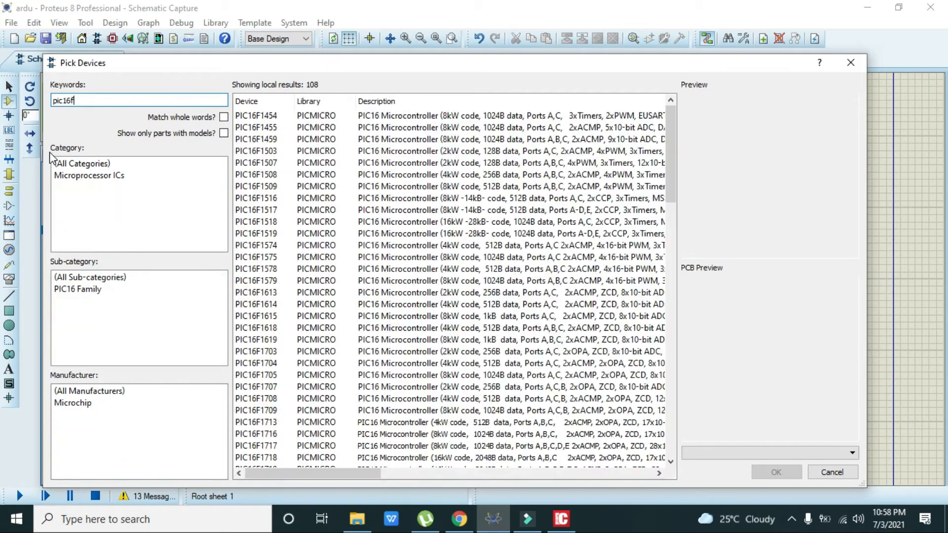
{"action": "type", "text": "877A"}
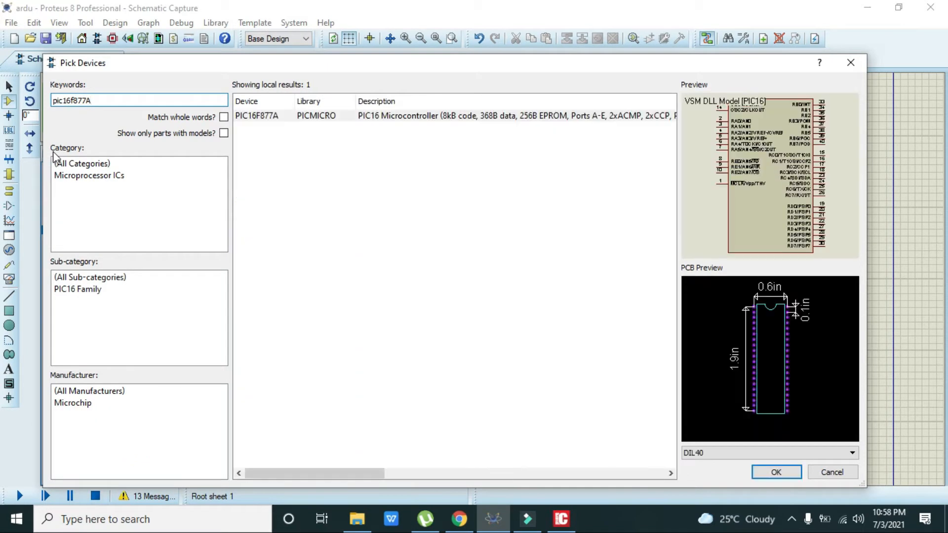
{"action": "left_click", "coordinate": [318, 115]}
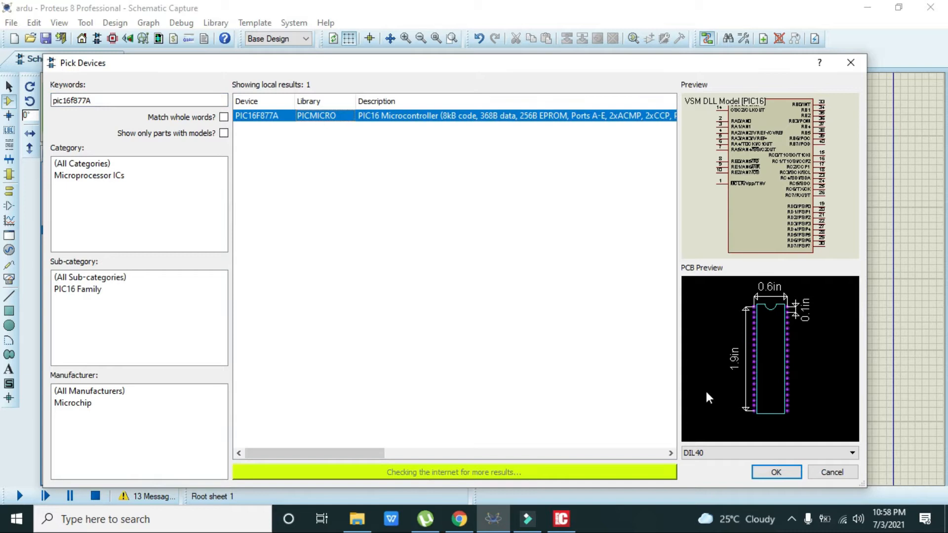
{"action": "left_click", "coordinate": [776, 472]}
{"action": "left_click", "coordinate": [575, 349]}
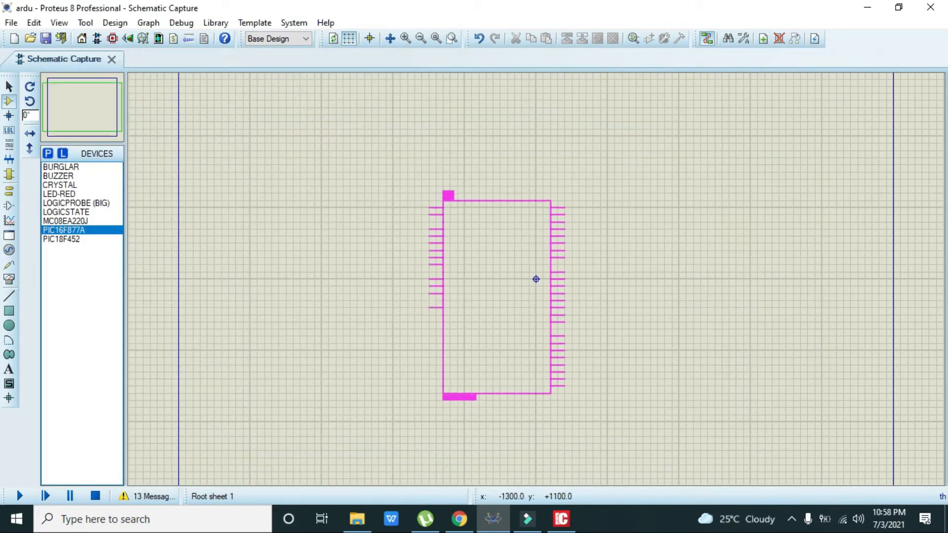
{"action": "left_click", "coordinate": [496, 282]}
{"action": "left_click_drag", "start_coordinate": [532, 252], "coordinate": [531, 244]}
{"action": "left_click", "coordinate": [712, 277]}
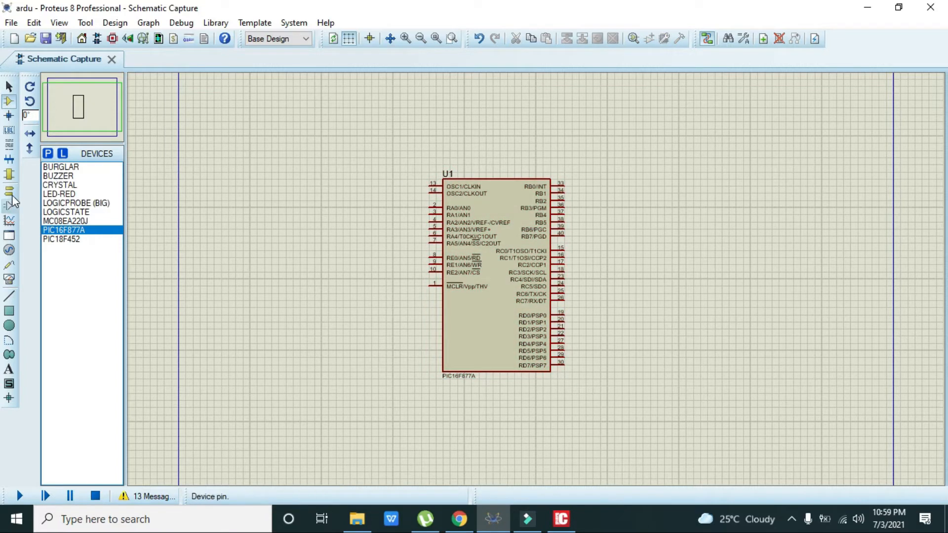
Place a VIRTUAL TERMINAL instrument to the right of U1.
{"action": "left_click", "coordinate": [11, 285]}
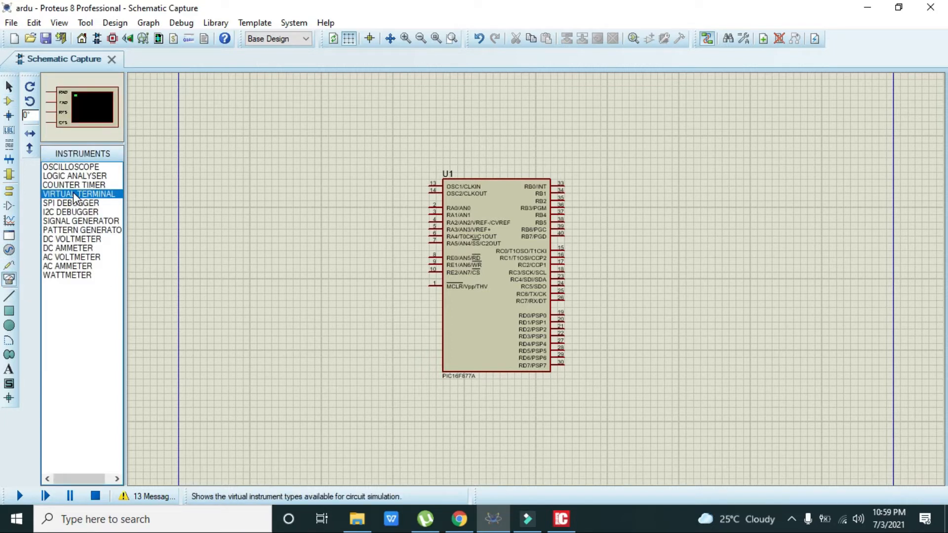
{"action": "left_click", "coordinate": [725, 267]}
{"action": "left_click", "coordinate": [722, 272]}
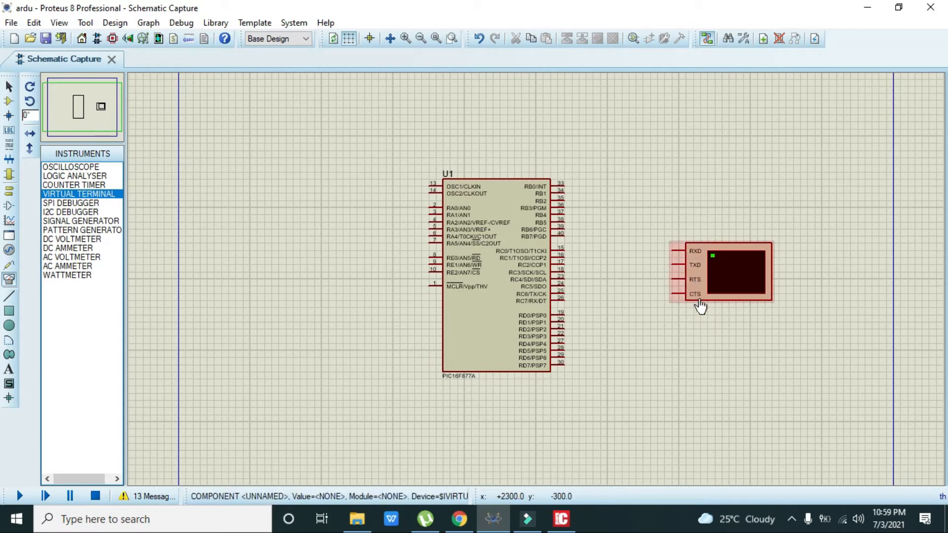
Wire the terminal's RXD to U1 pin 25 RC6/TX/CK and TXD to pin 26 RC7/RX/DT.
{"action": "left_click", "coordinate": [672, 251]}
{"action": "left_click", "coordinate": [608, 250]}
{"action": "left_click", "coordinate": [608, 293]}
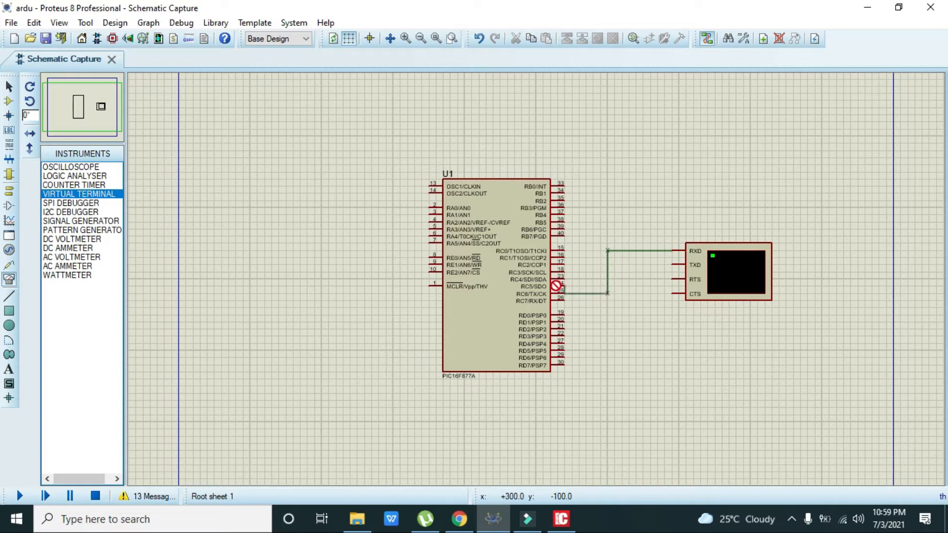
{"action": "left_click", "coordinate": [565, 291]}
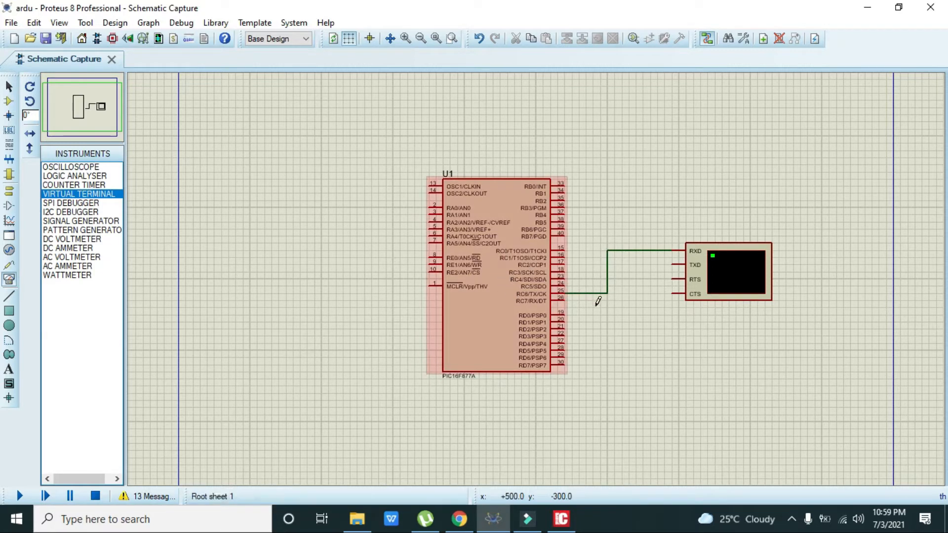
{"action": "left_click", "coordinate": [567, 297]}
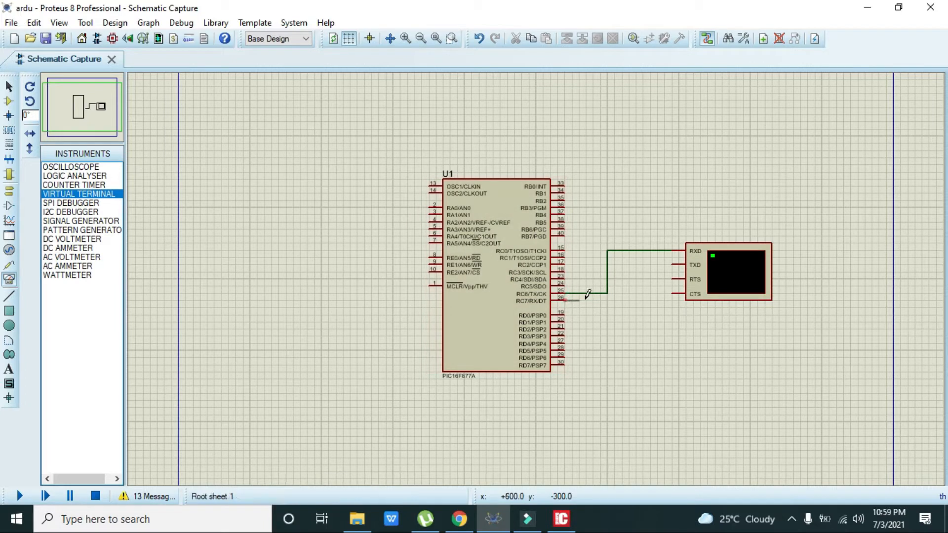
{"action": "left_click", "coordinate": [673, 265]}
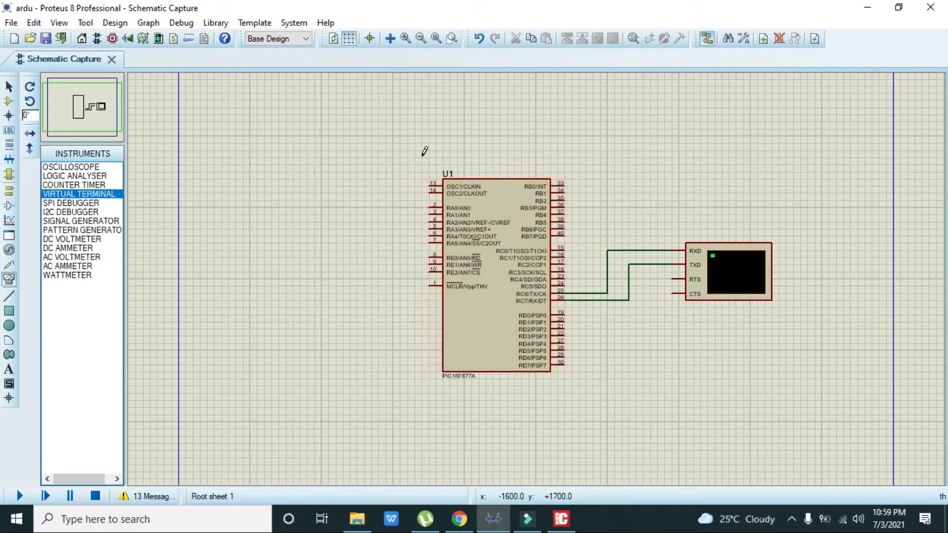
{"action": "left_click", "coordinate": [9, 191]}
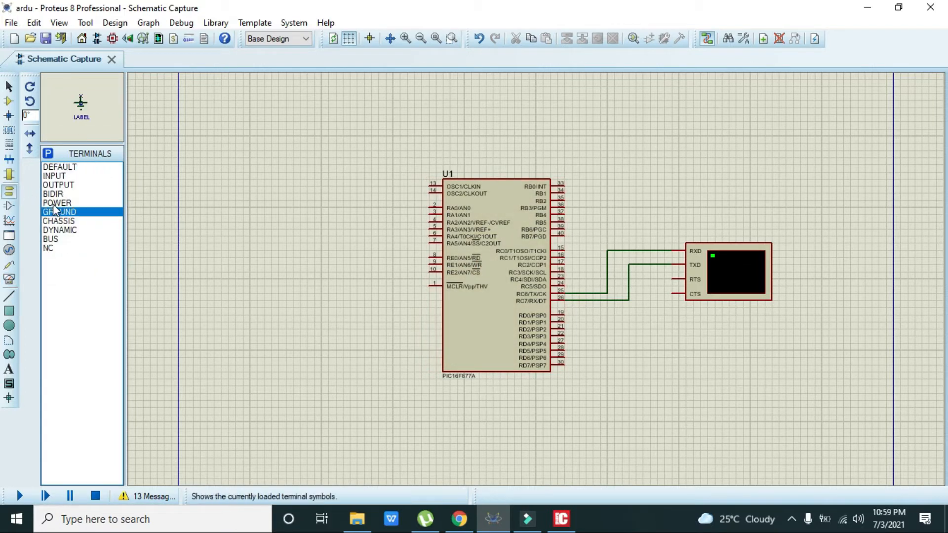
Add a POWER terminal above-left of U1, wired to its MCLR pin 1.
{"action": "left_click", "coordinate": [56, 203]}
{"action": "left_click", "coordinate": [365, 179]}
{"action": "left_click", "coordinate": [364, 186]}
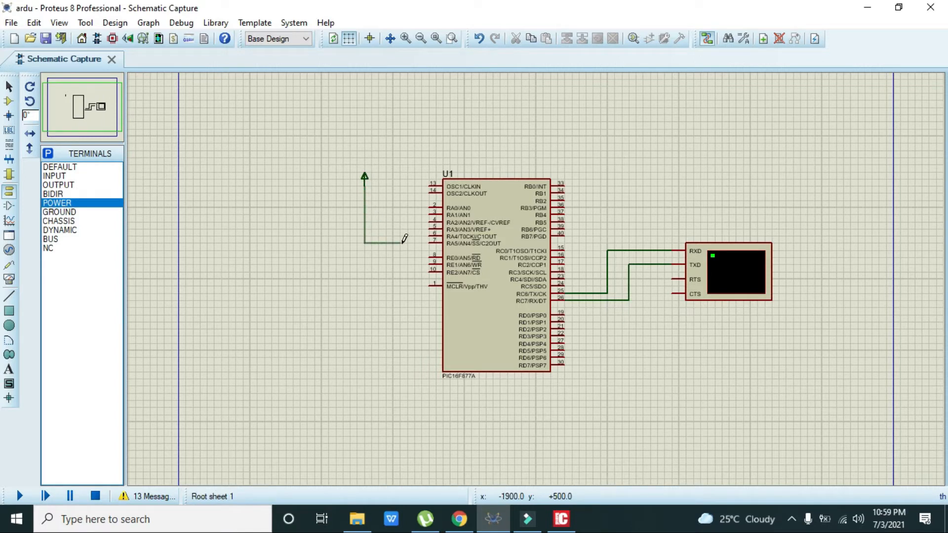
{"action": "left_click", "coordinate": [430, 285]}
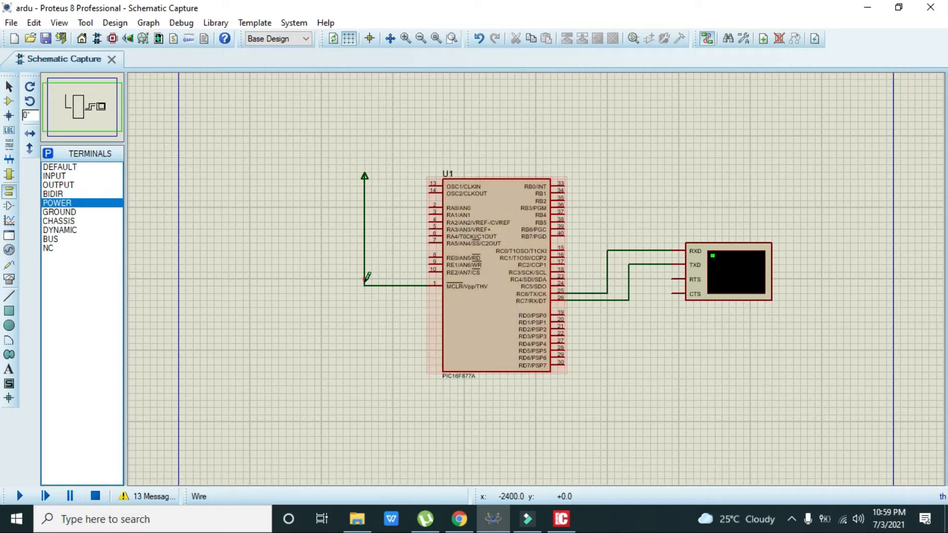
{"action": "left_click", "coordinate": [365, 177]}
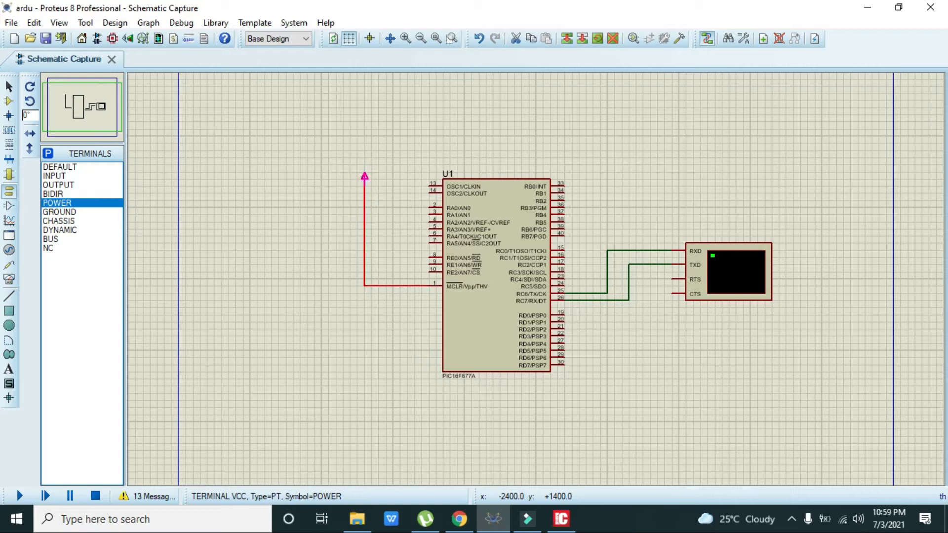
{"action": "left_click_drag", "start_coordinate": [365, 126], "coordinate": [365, 126]}
{"action": "left_click", "coordinate": [9, 101]}
{"action": "left_click", "coordinate": [48, 154]}
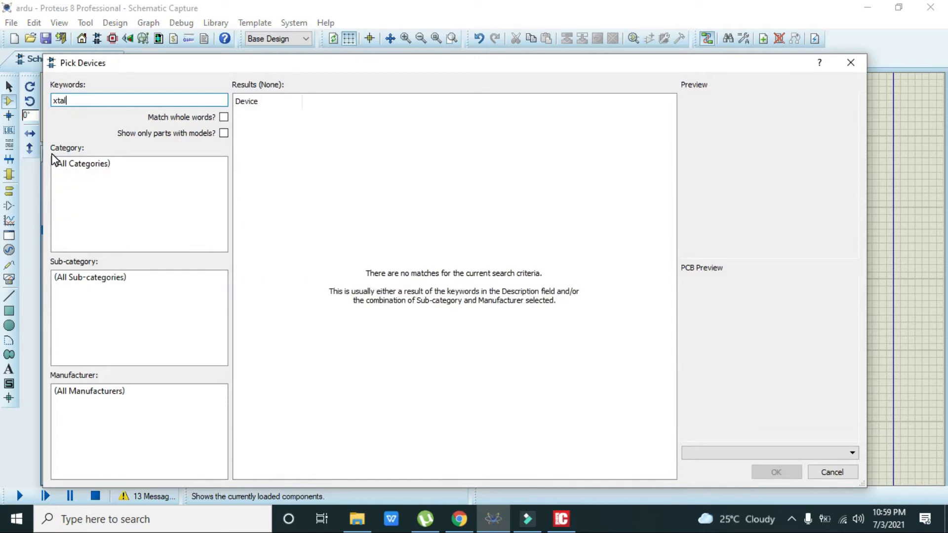
Add a CRYSTAL as X1 left of U1, rotated 90 degrees.
{"action": "key", "text": "BackSpace"}
{"action": "type", "text": "crys"}
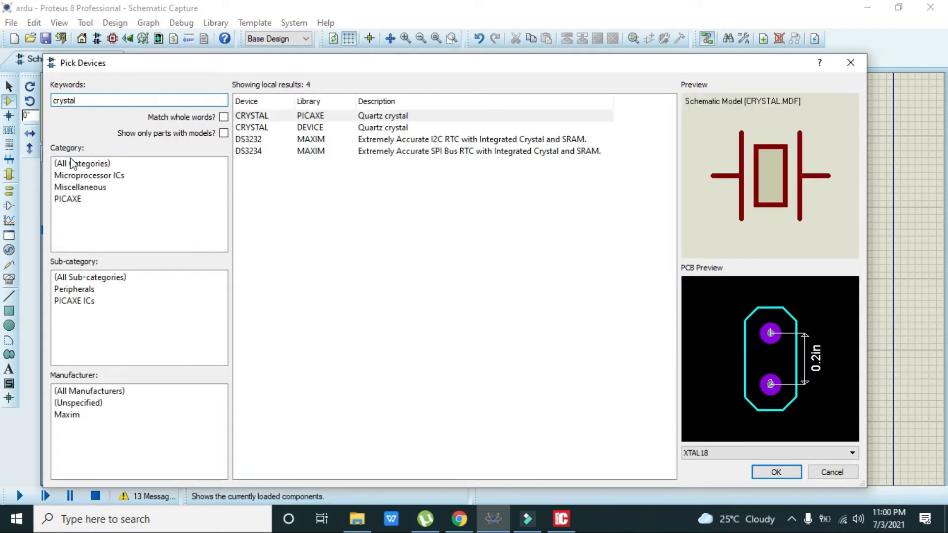
{"action": "left_click", "coordinate": [300, 116]}
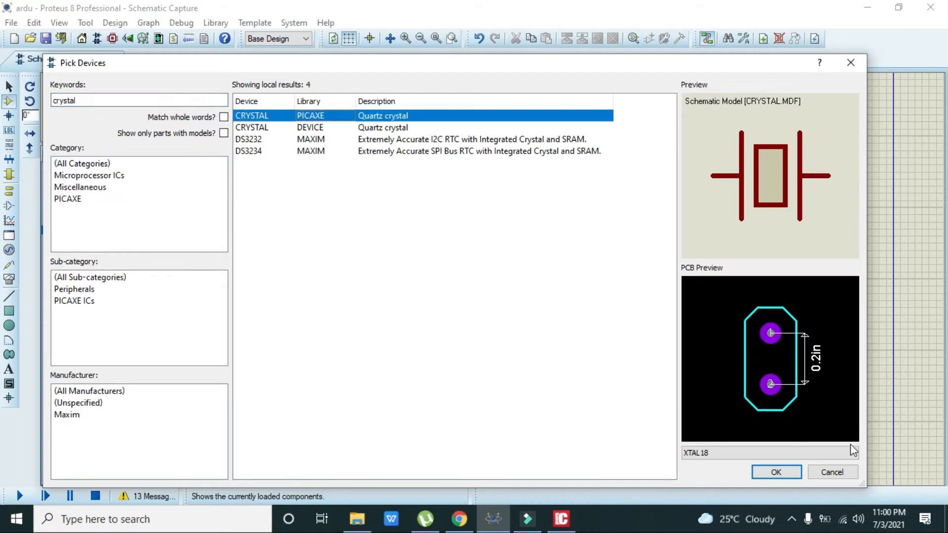
{"action": "left_click", "coordinate": [776, 472]}
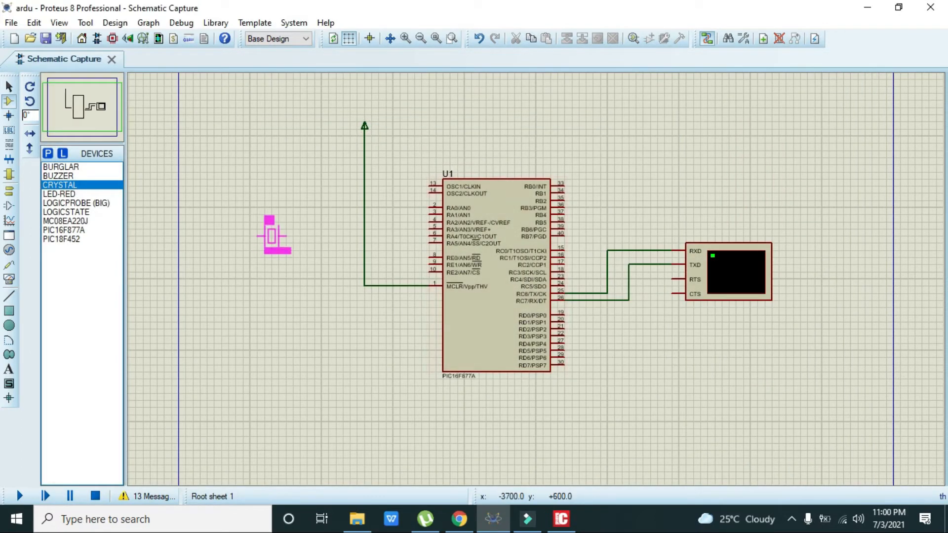
{"action": "left_click", "coordinate": [271, 236]}
{"action": "right_click", "coordinate": [278, 228]}
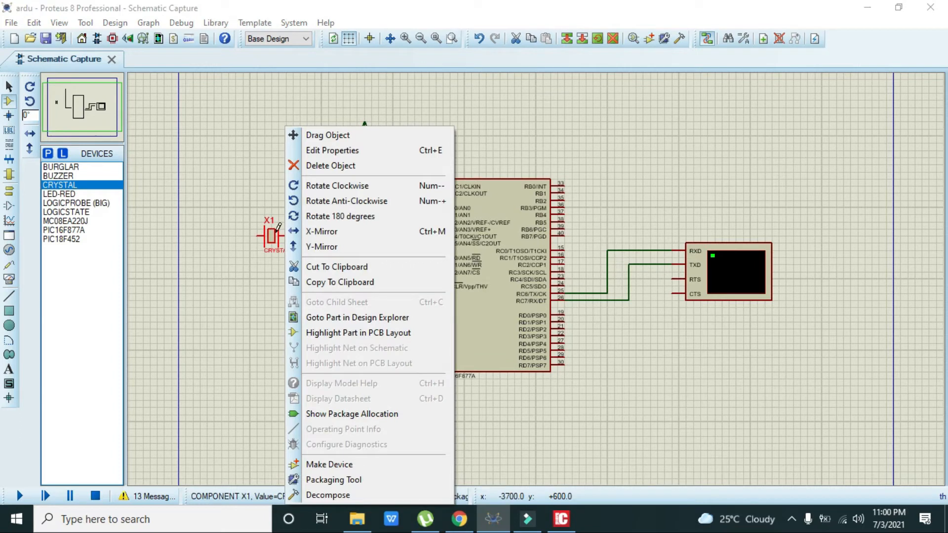
{"action": "left_click", "coordinate": [313, 186]}
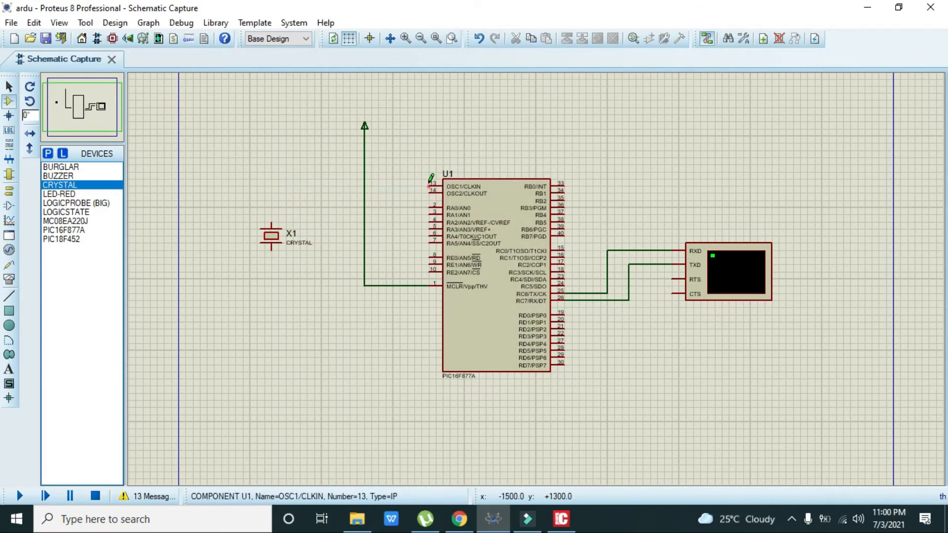
Wire crystal X1's pins to U1 pin 13 OSC1 and pin 14 OSC2/CLKOUT.
{"action": "left_click", "coordinate": [419, 184]}
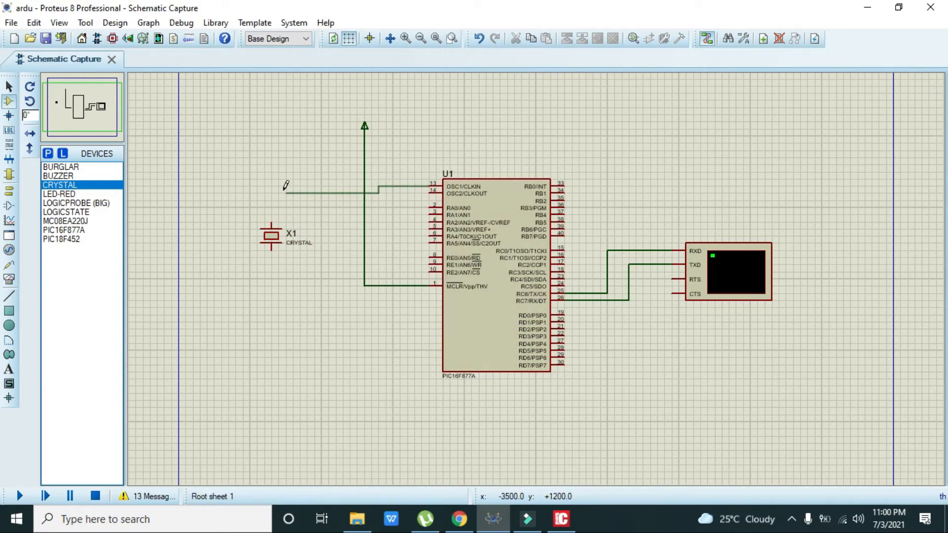
{"action": "left_click", "coordinate": [271, 223]}
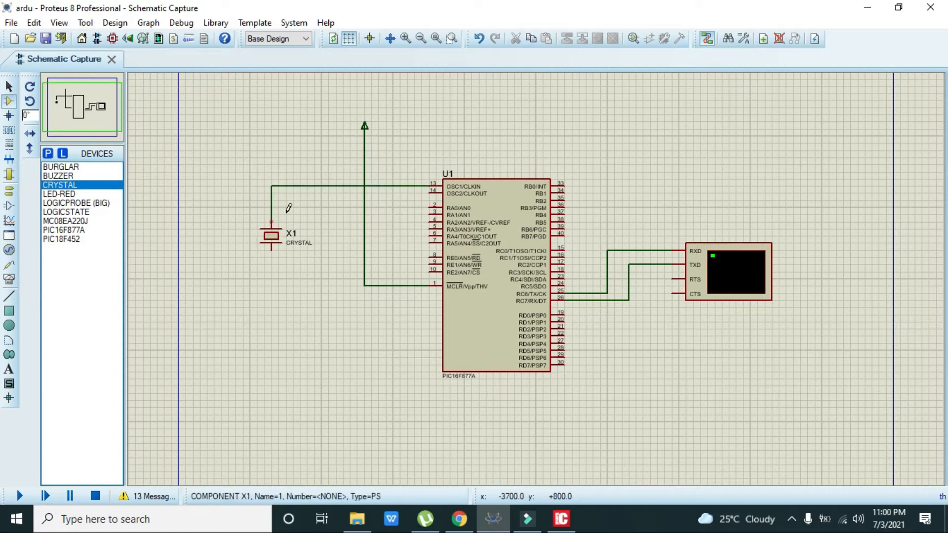
{"action": "left_click", "coordinate": [271, 252]}
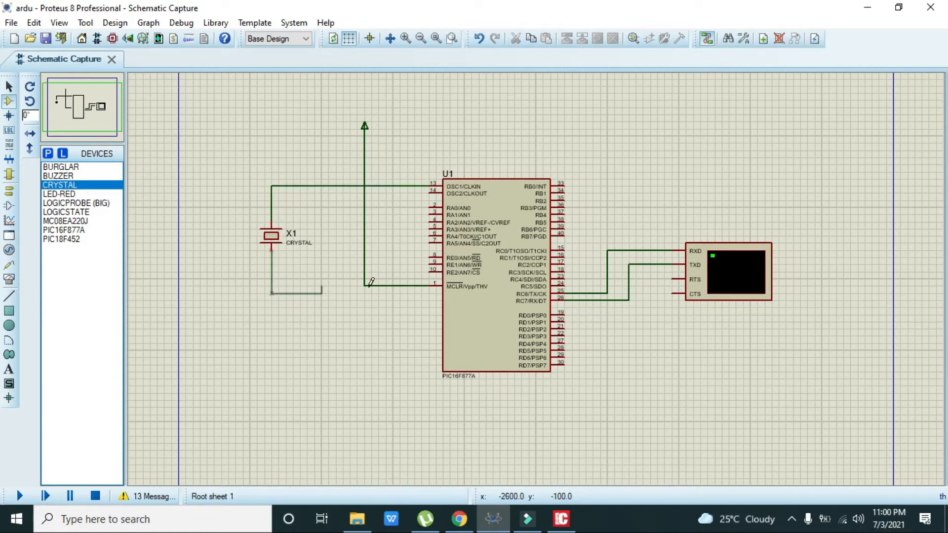
{"action": "left_click", "coordinate": [428, 191]}
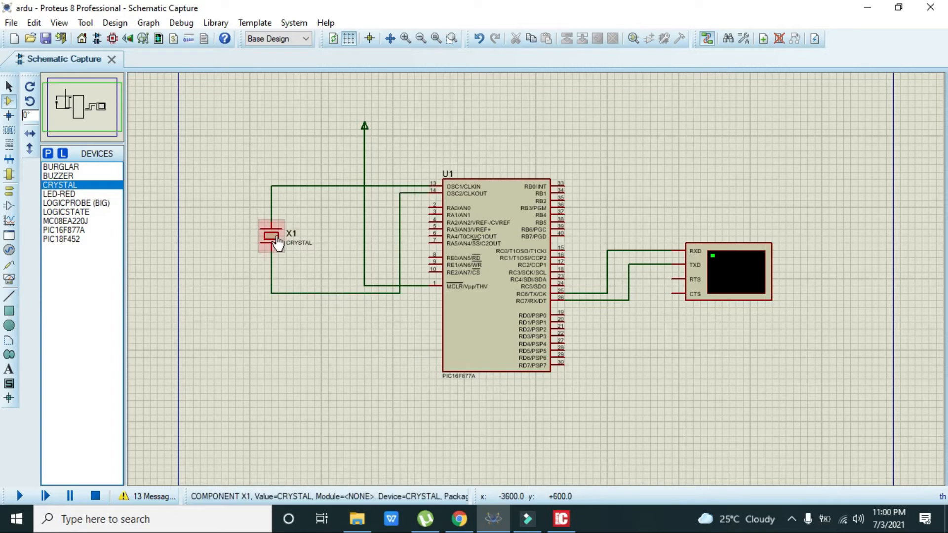
{"action": "left_click", "coordinate": [48, 154]}
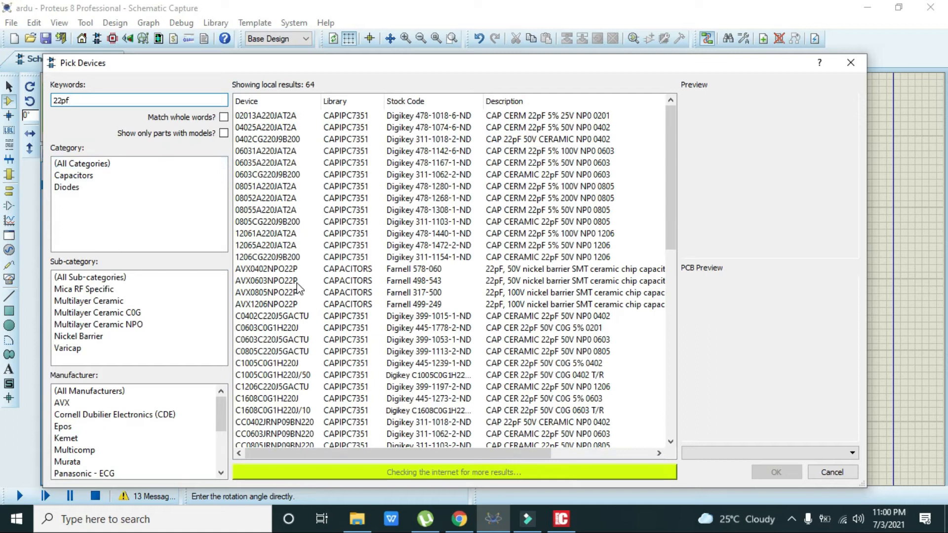
Pick the 22pF mica chip capacitor MC08EA220J from the device search.
{"action": "left_click_drag", "start_coordinate": [668, 167], "coordinate": [670, 182]}
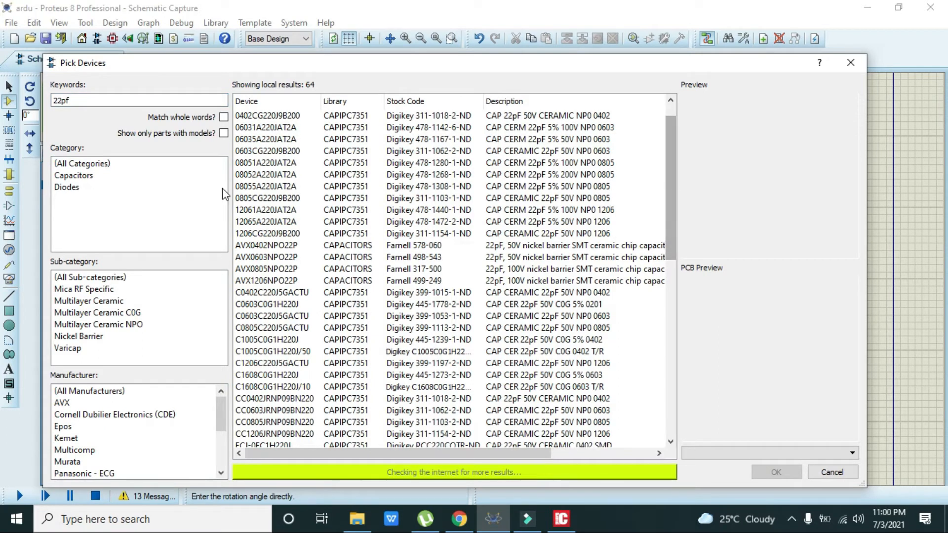
{"action": "left_click", "coordinate": [122, 289]}
{"action": "left_click", "coordinate": [429, 120]}
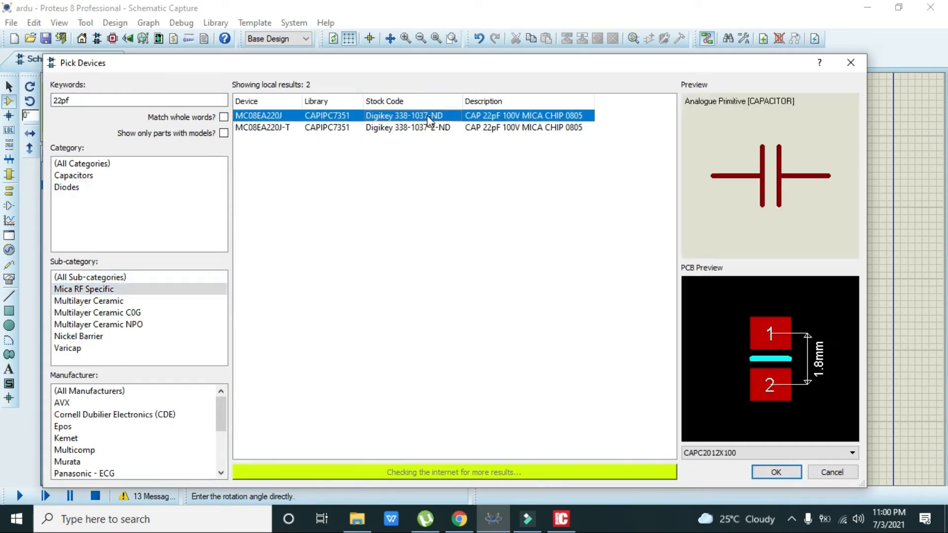
{"action": "left_click", "coordinate": [775, 472]}
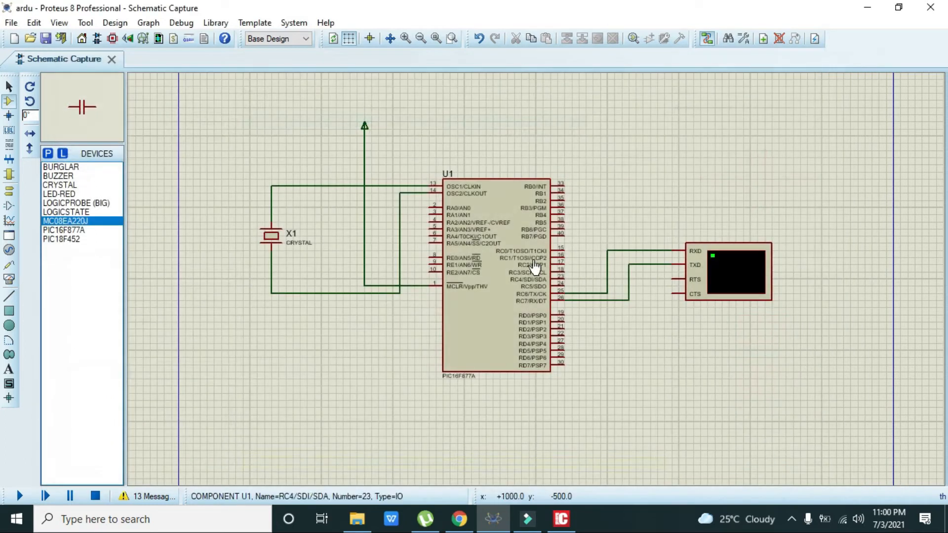
Place C1 and C2 on the crystal's top and bottom leads and join their left pins.
{"action": "left_click", "coordinate": [229, 187]}
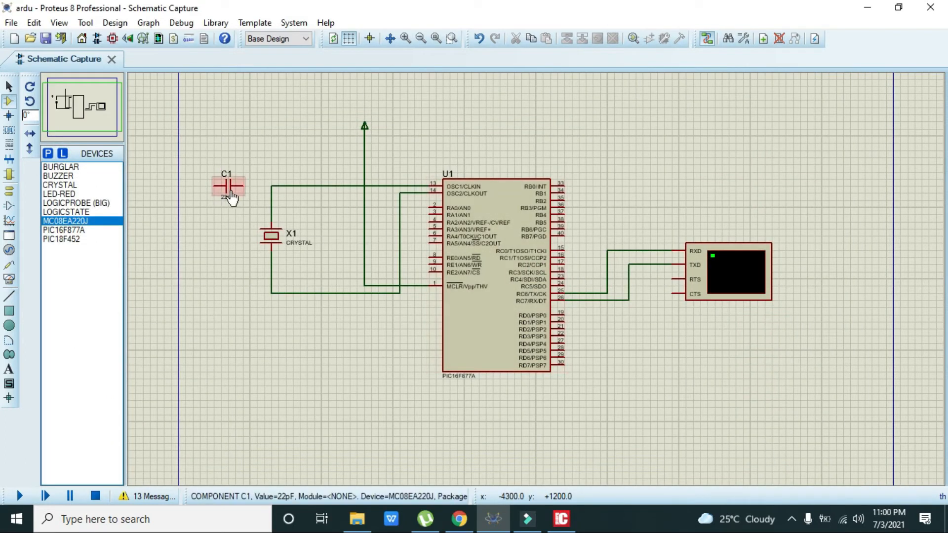
{"action": "left_click", "coordinate": [242, 186]}
{"action": "left_click", "coordinate": [271, 186]}
{"action": "left_click", "coordinate": [235, 293]}
{"action": "left_click", "coordinate": [235, 293]}
{"action": "left_click", "coordinate": [251, 293]}
{"action": "left_click", "coordinate": [271, 293]}
{"action": "left_click", "coordinate": [222, 294]}
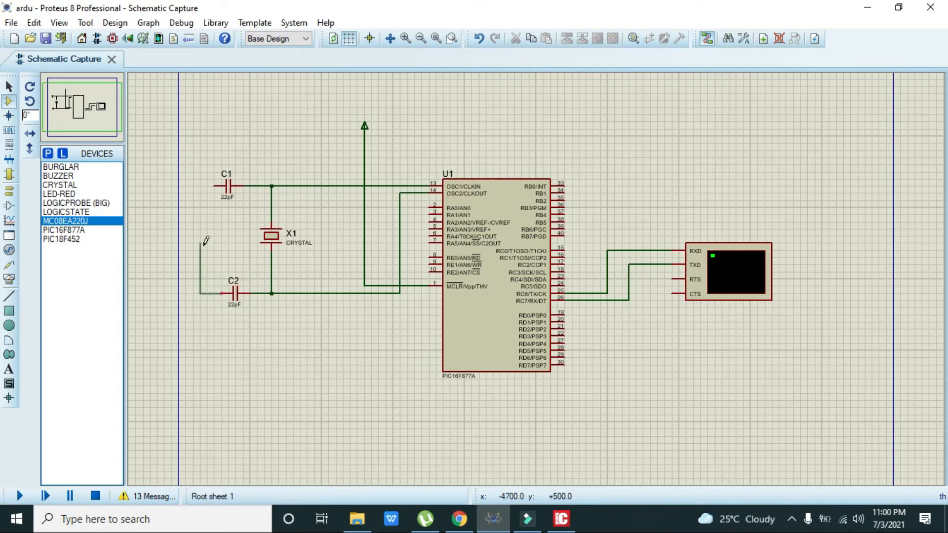
{"action": "left_click", "coordinate": [214, 186]}
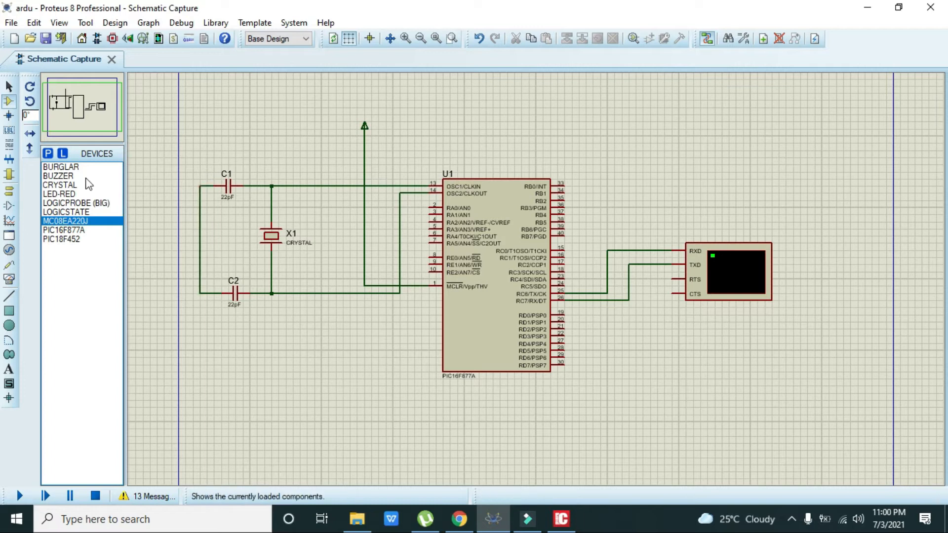
{"action": "left_click", "coordinate": [8, 192]}
{"action": "left_click", "coordinate": [60, 212]}
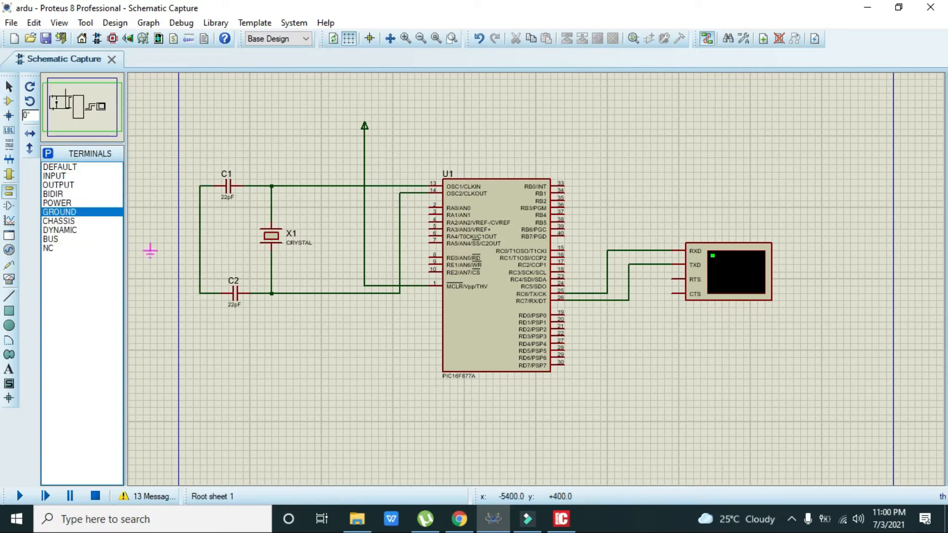
Connect a GROUND terminal to the shared C1–C2 wire.
{"action": "left_click", "coordinate": [157, 246]}
{"action": "left_click", "coordinate": [157, 242]}
{"action": "left_click", "coordinate": [200, 229]}
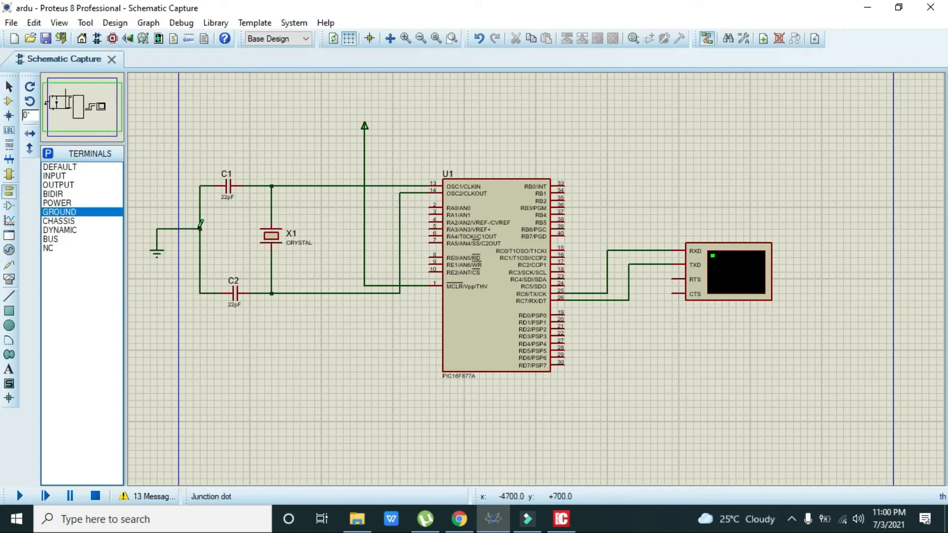
Change crystal X1's frequency to 8MHz.
{"action": "double_click", "coordinate": [277, 240]}
{"action": "left_click_drag", "start_coordinate": [398, 203], "coordinate": [385, 203]}
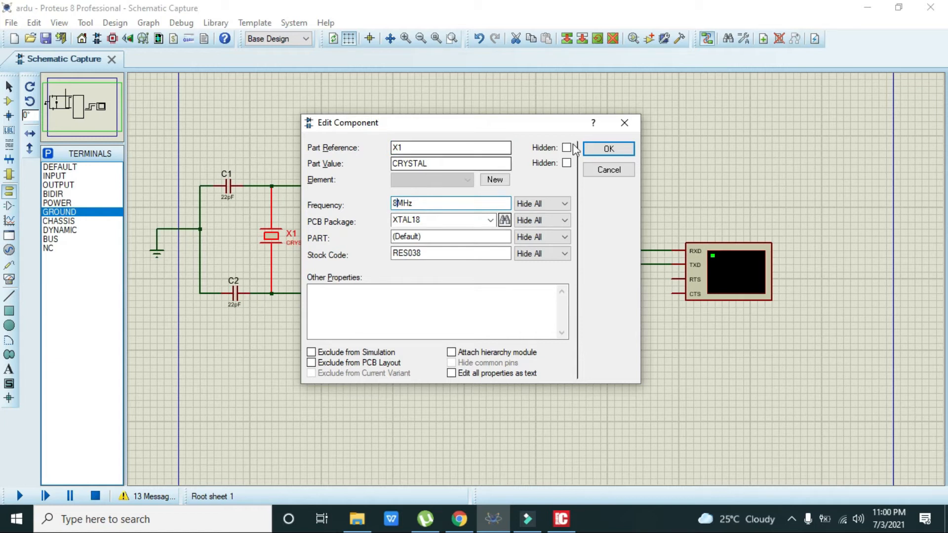
{"action": "left_click", "coordinate": [609, 148]}
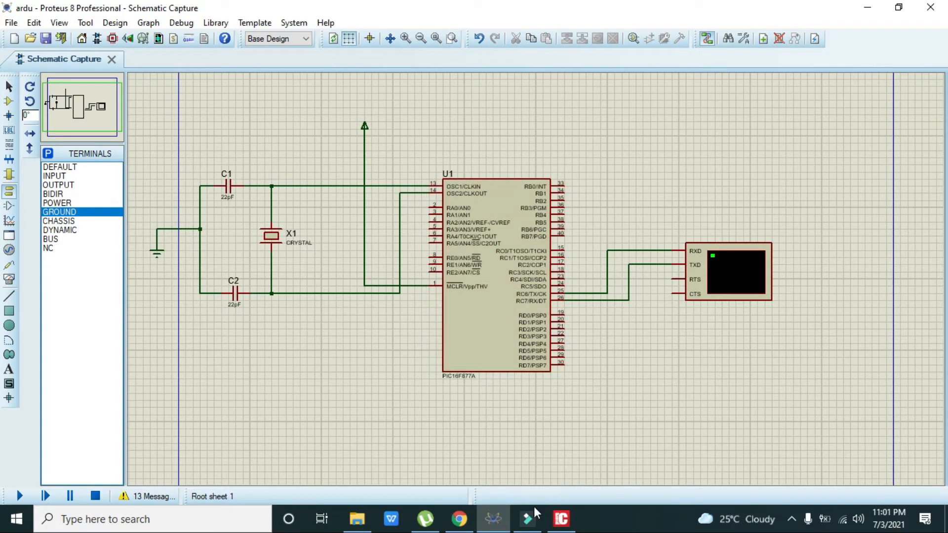
In mikroC, create a new project named delta444 (renamed from delta555) through the New Project wizard.
{"action": "left_click", "coordinate": [562, 518]}
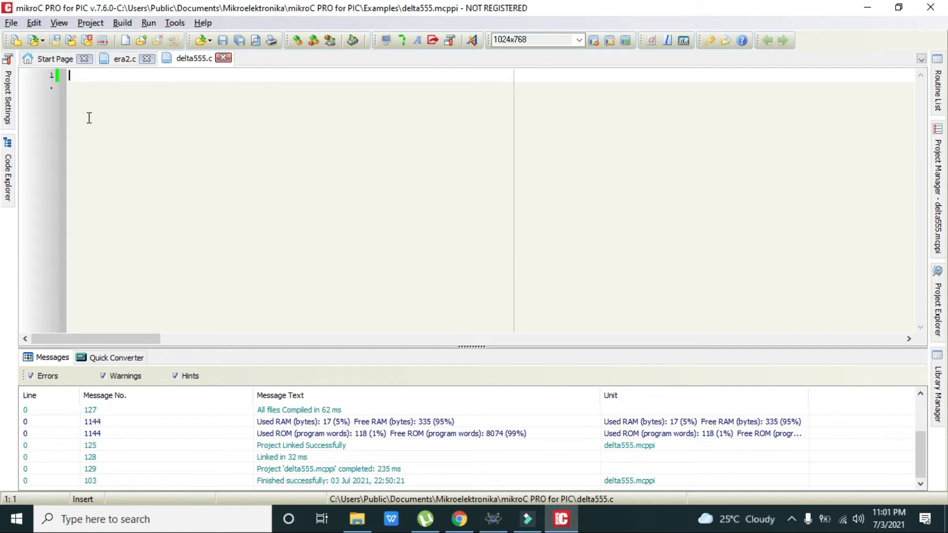
{"action": "left_click", "coordinate": [11, 23]}
{"action": "mouse_move", "coordinate": [23, 42]}
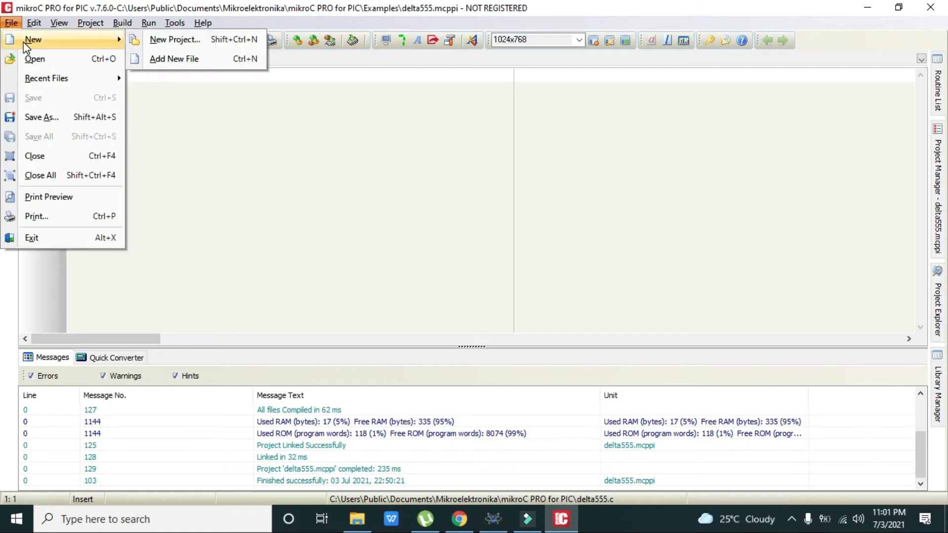
{"action": "left_click", "coordinate": [211, 40]}
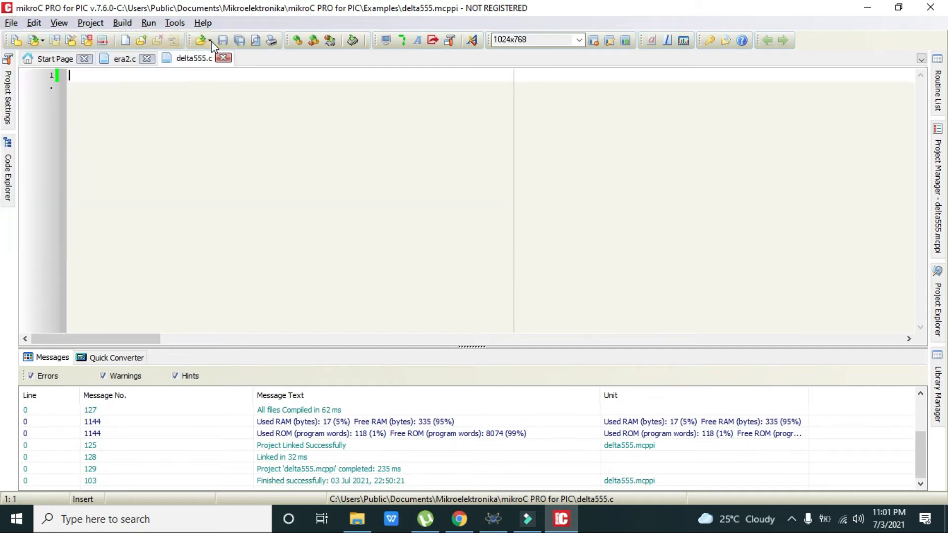
{"action": "left_click", "coordinate": [447, 376]}
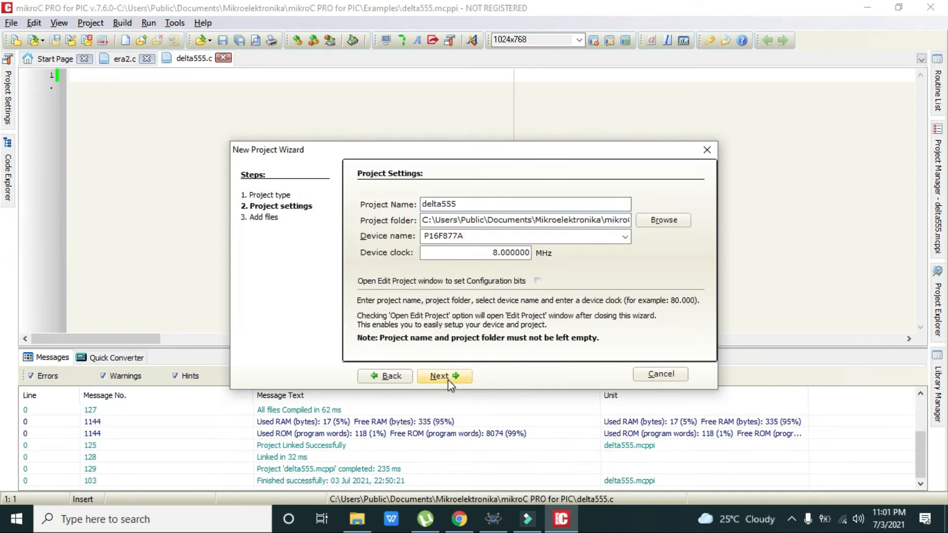
{"action": "double_click", "coordinate": [469, 206]}
{"action": "left_click", "coordinate": [467, 202]}
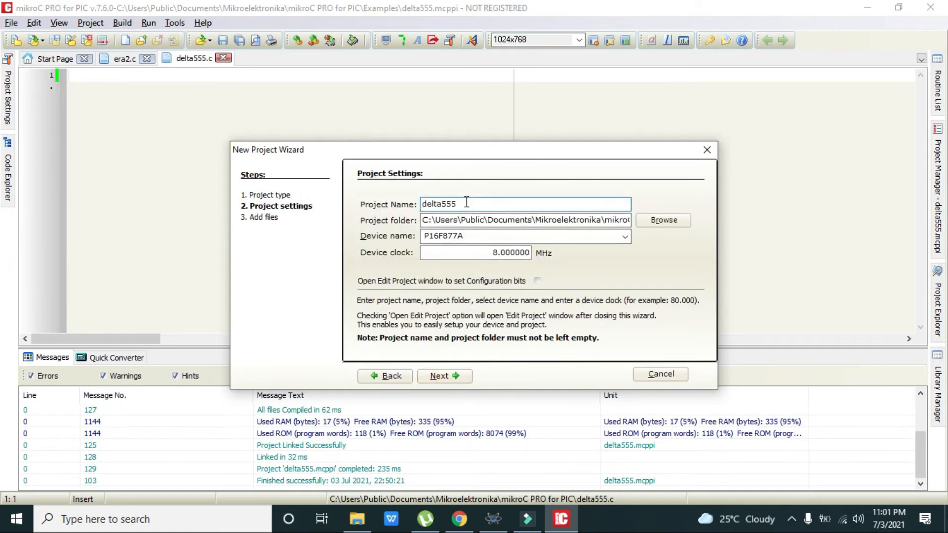
{"action": "left_click_drag", "start_coordinate": [464, 205], "coordinate": [444, 204]}
{"action": "type", "text": "444"}
{"action": "left_click", "coordinate": [444, 376]}
{"action": "left_click", "coordinate": [444, 377]}
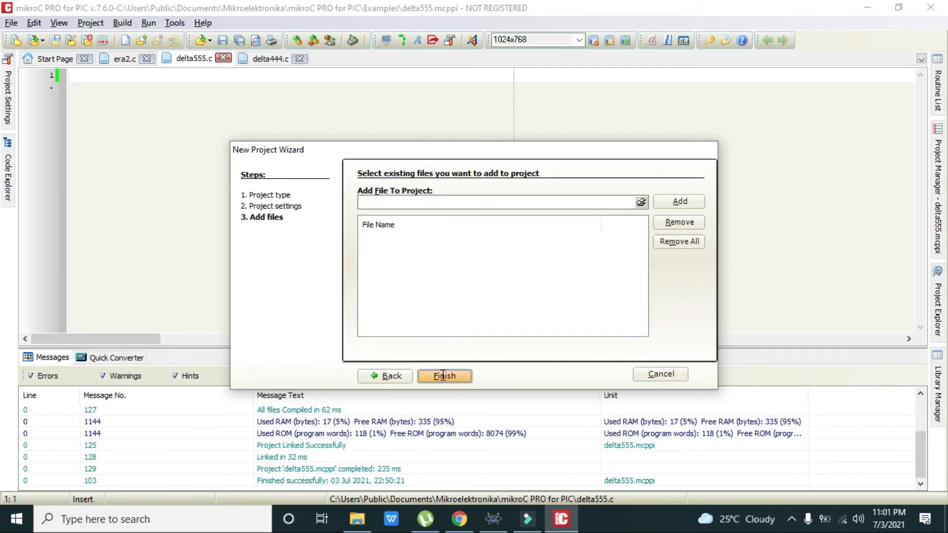
Replace the starter code in delta444.c with the pasted UART program.
{"action": "key", "text": "ctrl+a"}
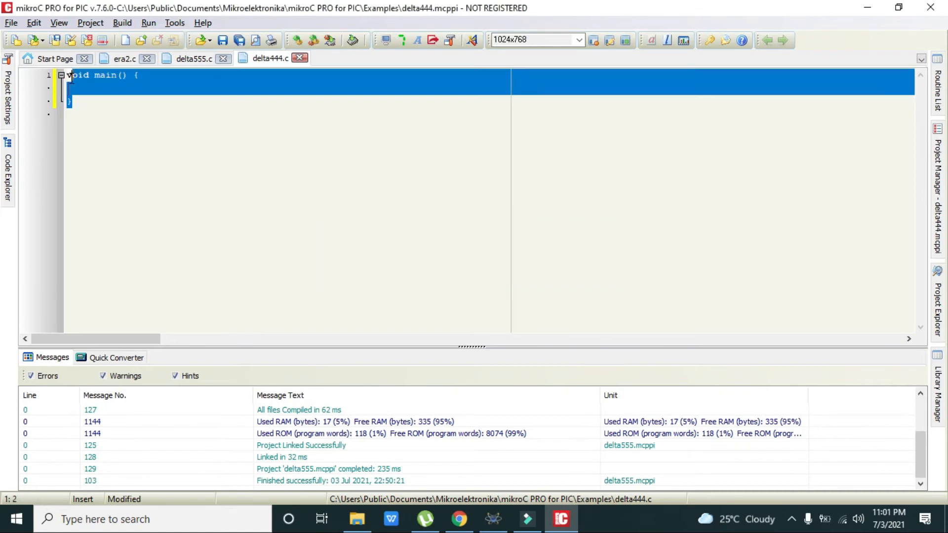
{"action": "key", "text": "Delete"}
{"action": "type", "text": "void main() {   TRISB = 0xFF;   PORTB = 0;   UART1_Init(9600); // Initialize UART module at 9600bps   Delay_ms(100); // Wait for UART module to stabilize  UART1_Write_Text(\"Enter Data\");   while (1)   {   } }"}
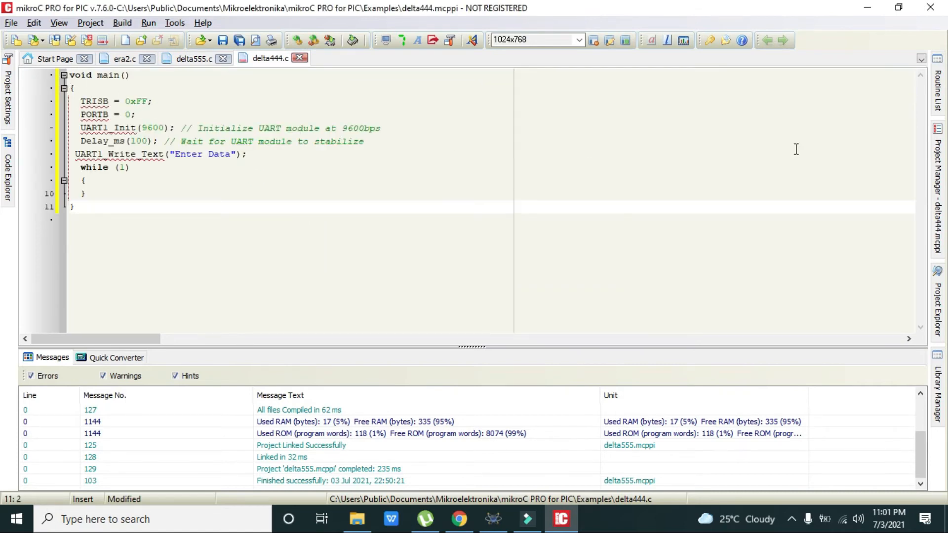
Enable the UART library under System Libraries in the Library Manager.
{"action": "left_click", "coordinate": [941, 400]}
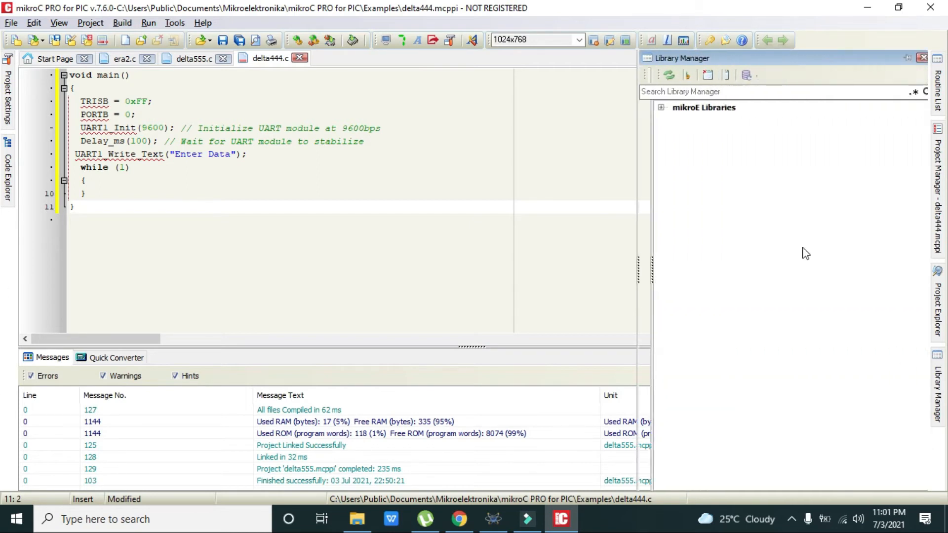
{"action": "left_click", "coordinate": [638, 108]}
{"action": "left_click", "coordinate": [650, 120]}
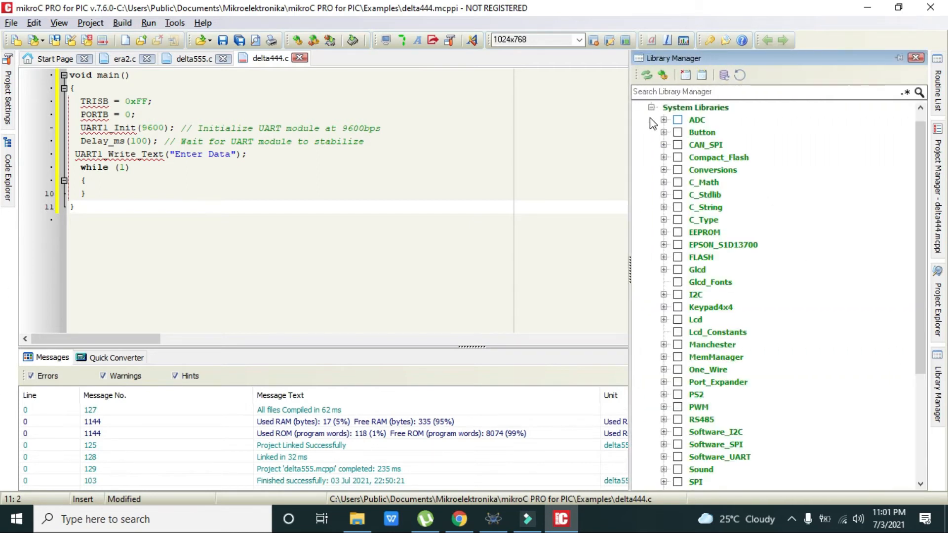
{"action": "left_click_drag", "start_coordinate": [923, 364], "coordinate": [920, 495]}
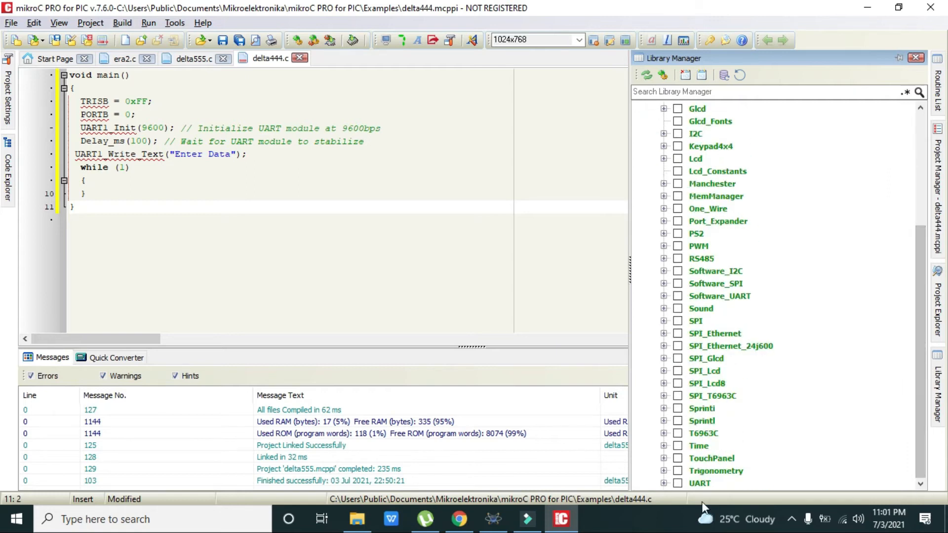
{"action": "left_click", "coordinate": [678, 484]}
{"action": "left_click", "coordinate": [478, 241]}
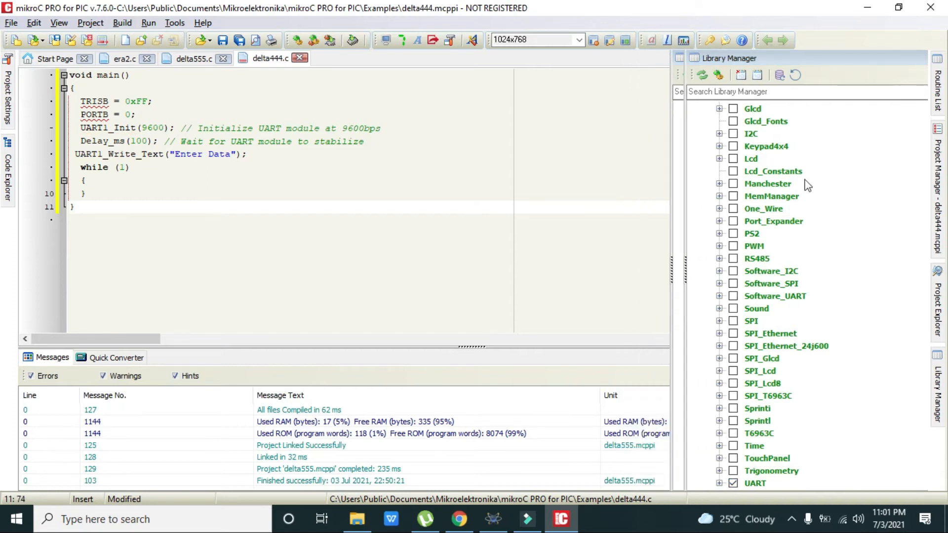
{"action": "left_click", "coordinate": [485, 193]}
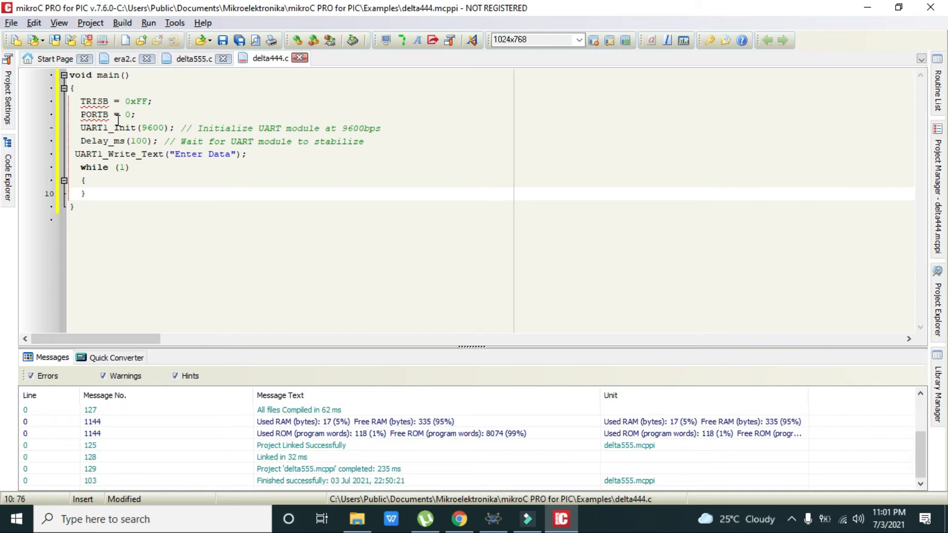
Replace "Enter Data" with a person's full name and comment out the TRISB and PORTB lines.
{"action": "left_click_drag", "start_coordinate": [230, 157], "coordinate": [177, 159]}
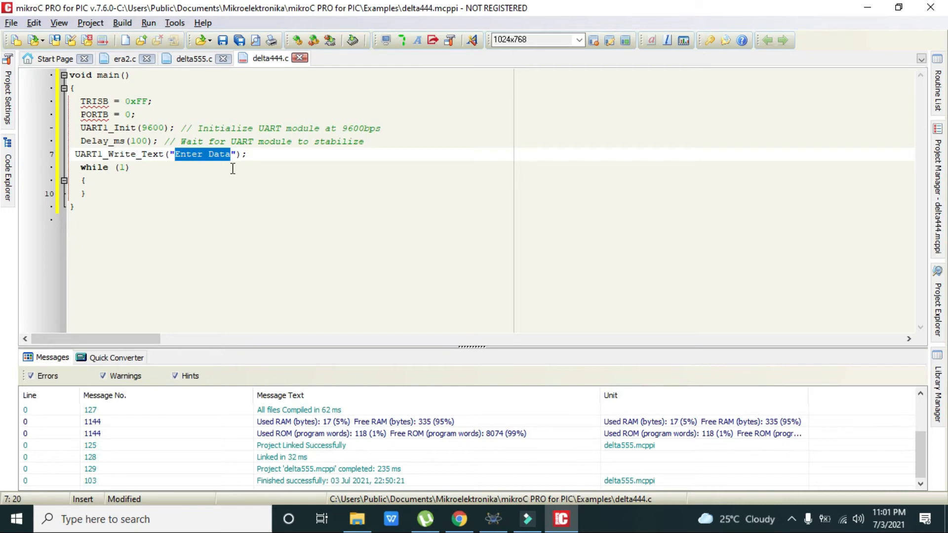
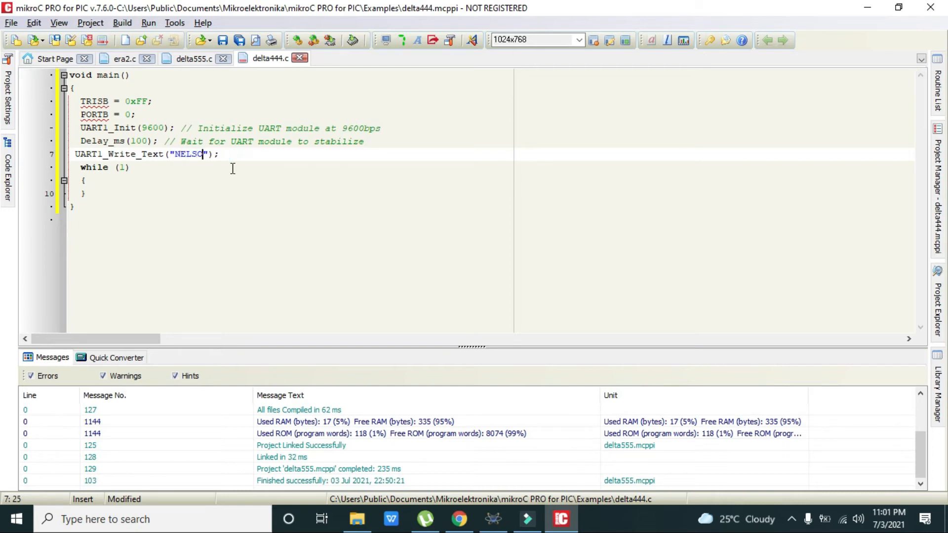
{"action": "left_click", "coordinate": [81, 102]}
{"action": "type", "text": "//"}
{"action": "key", "text": "Down"}
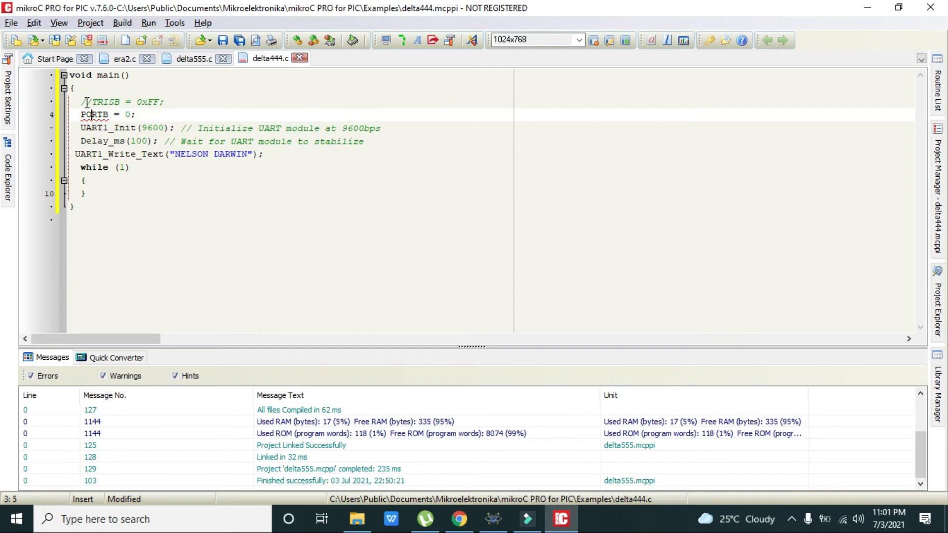
{"action": "type", "text": "//"}
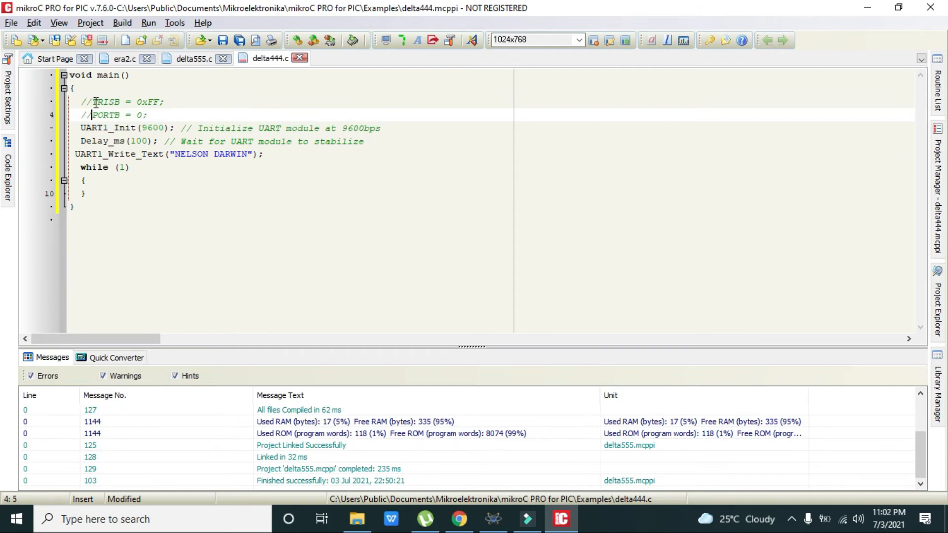
Highlight UART1_Init(9600), Delay_ms(100) and the name-writing line to explain them.
{"action": "left_click_drag", "start_coordinate": [175, 130], "coordinate": [79, 130]}
{"action": "left_click_drag", "start_coordinate": [164, 141], "coordinate": [81, 142]}
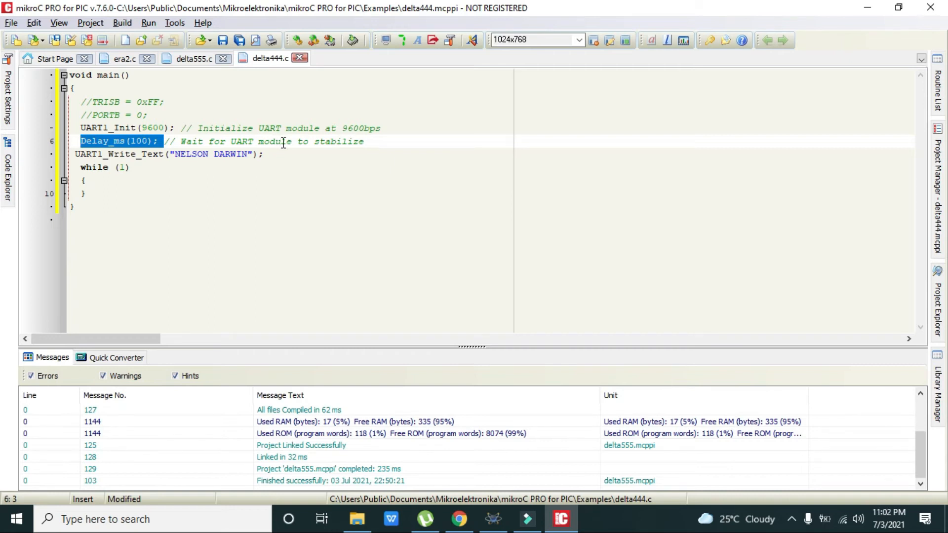
{"action": "left_click_drag", "start_coordinate": [285, 151], "coordinate": [74, 157]}
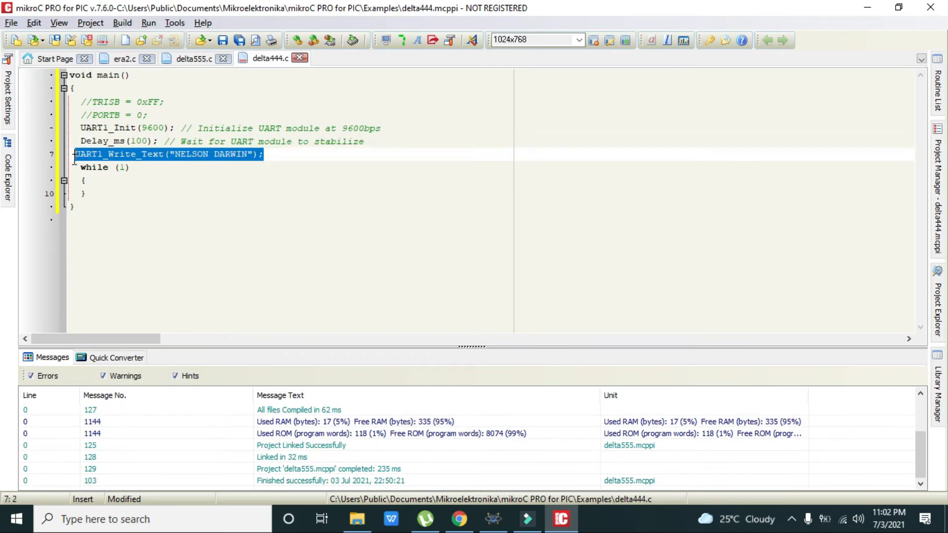
{"action": "double_click", "coordinate": [232, 154]}
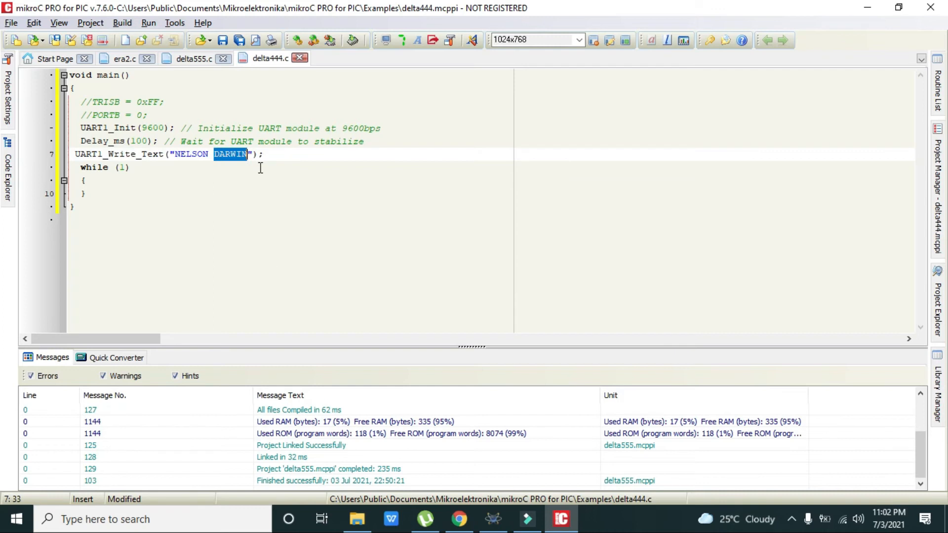
{"action": "double_click", "coordinate": [195, 155]}
{"action": "double_click", "coordinate": [222, 155]}
Build delta444, saving the project, then run Build and Program past the programmer warning.
{"action": "left_click", "coordinate": [298, 41]}
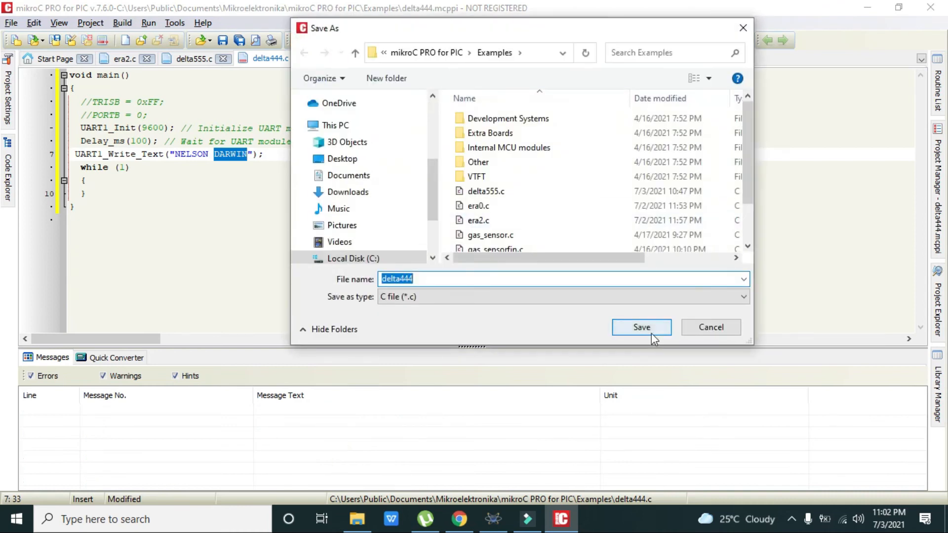
{"action": "left_click", "coordinate": [642, 327]}
{"action": "left_click", "coordinate": [353, 40]}
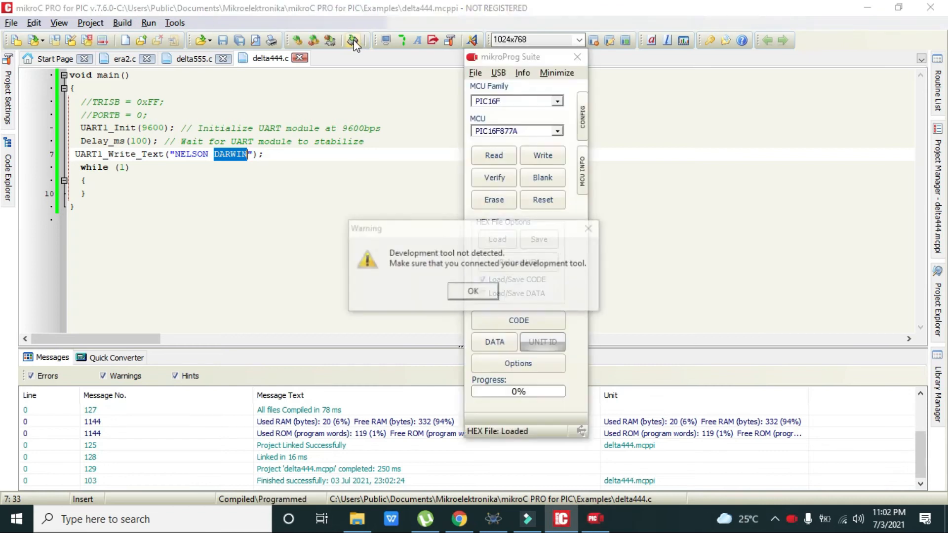
{"action": "left_click", "coordinate": [481, 289]}
Save the compiled HEX file as 'delat444 uart' in G:\alpar.
{"action": "left_click", "coordinate": [539, 239]}
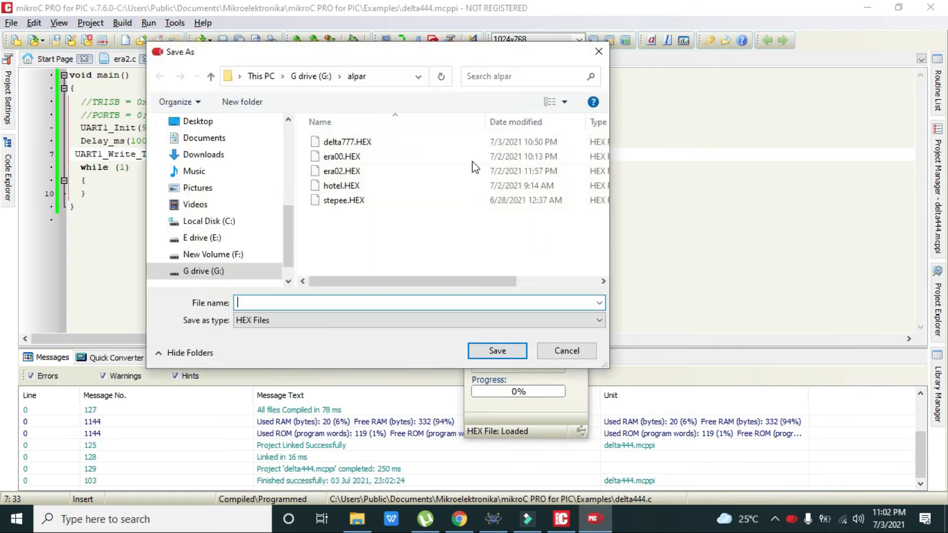
{"action": "type", "text": "delat5"}
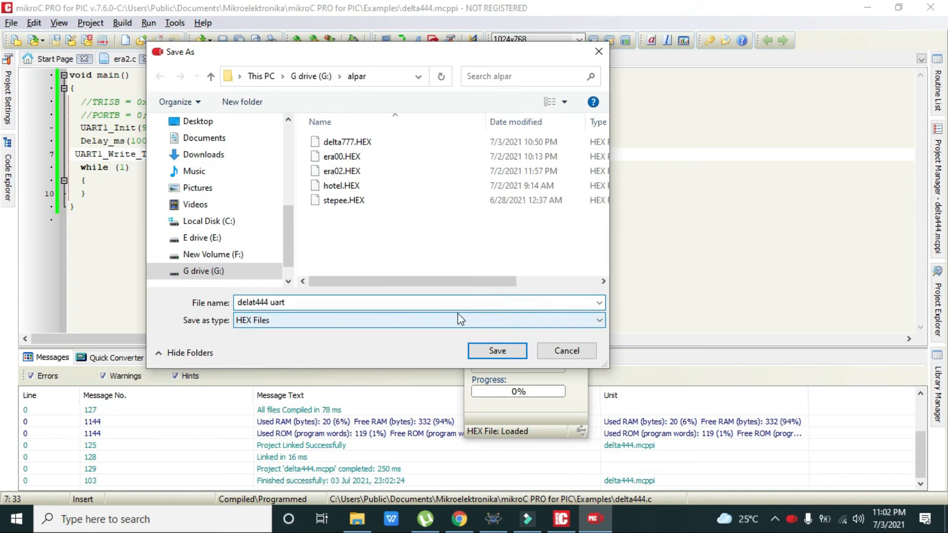
{"action": "left_click", "coordinate": [491, 351]}
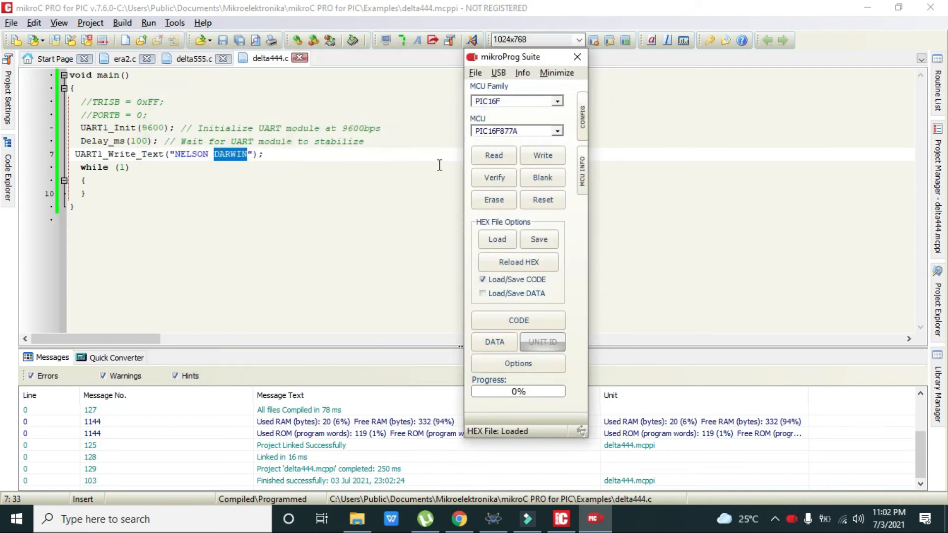
{"action": "mouse_move", "coordinate": [494, 519]}
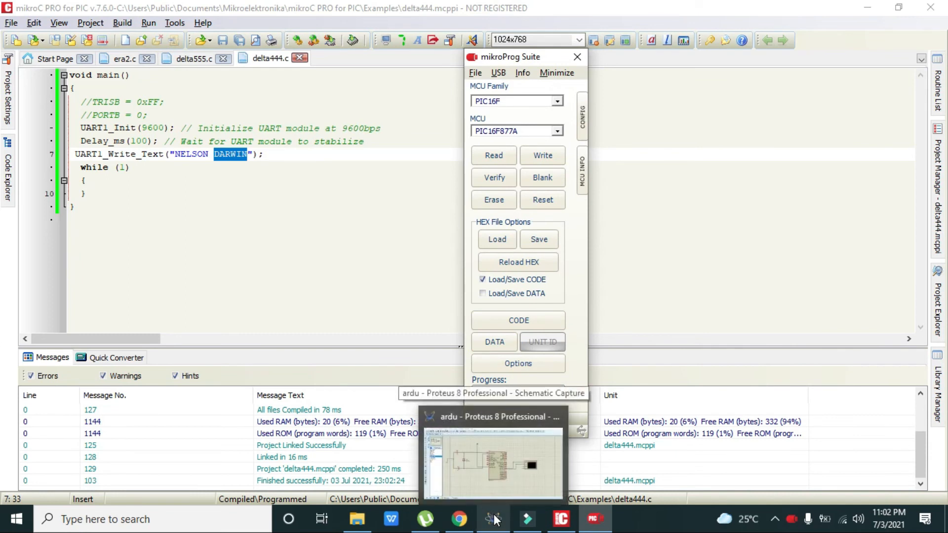
Set the PIC16F877A's processor clock frequency to 8MHz in its properties.
{"action": "left_click", "coordinate": [494, 520]}
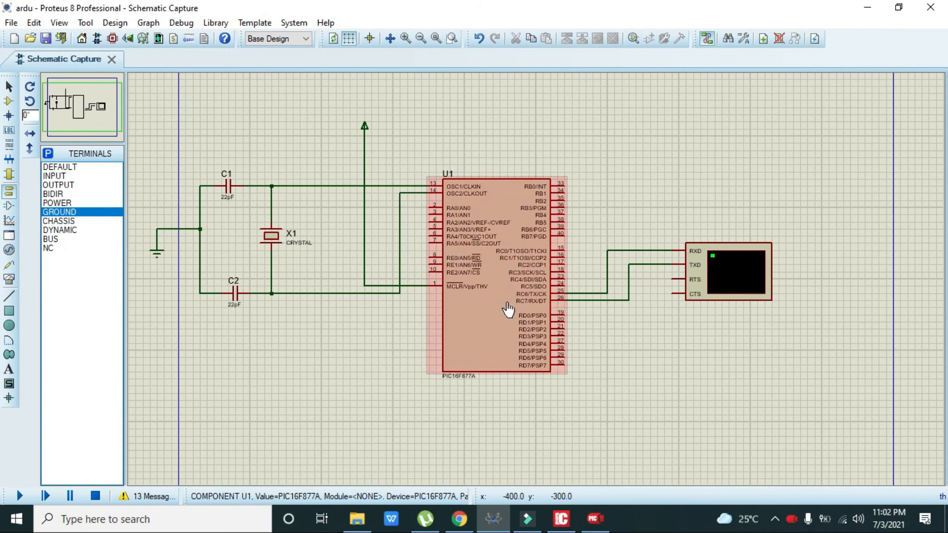
{"action": "double_click", "coordinate": [508, 309]}
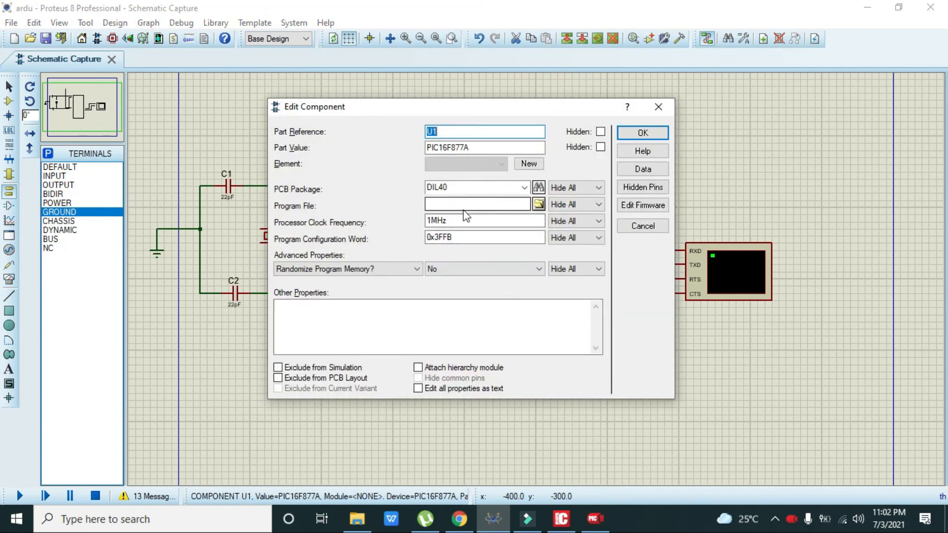
{"action": "left_click", "coordinate": [429, 220]}
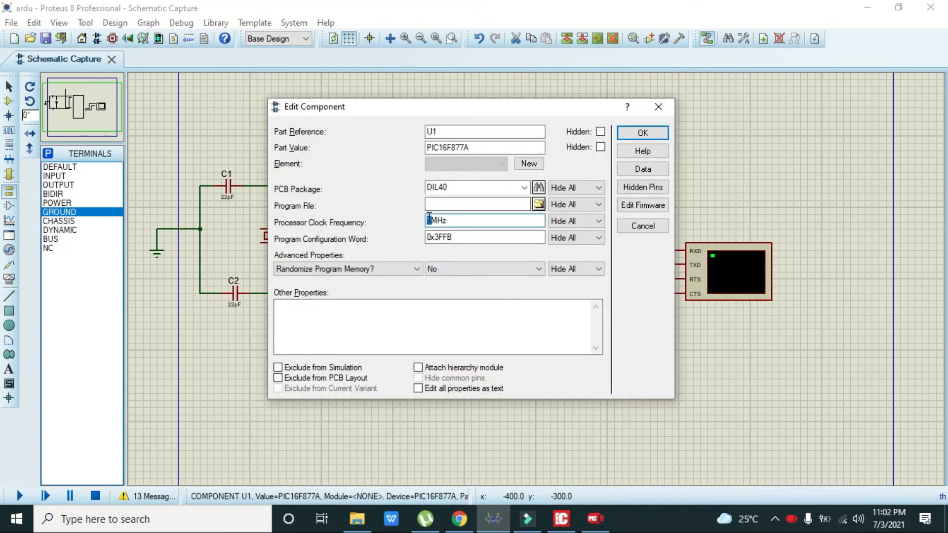
Load G:\alpar\delat444 uart.HEX as U1's program file and confirm the settings.
{"action": "left_click", "coordinate": [539, 204]}
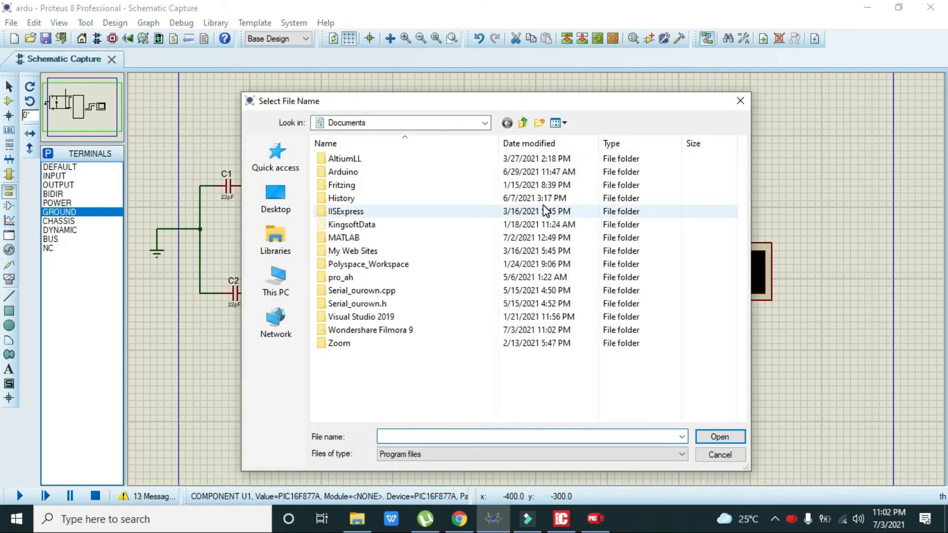
{"action": "left_click", "coordinate": [298, 297]}
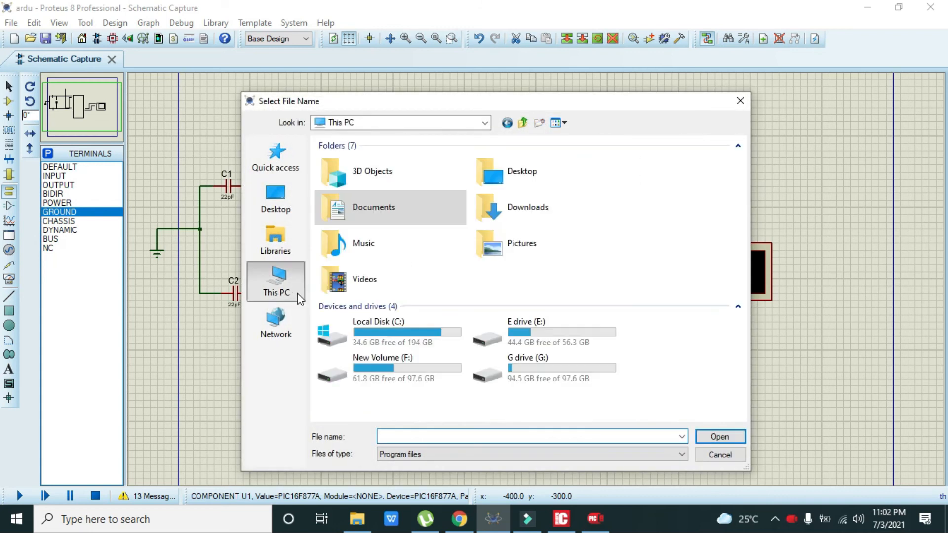
{"action": "double_click", "coordinate": [412, 373]}
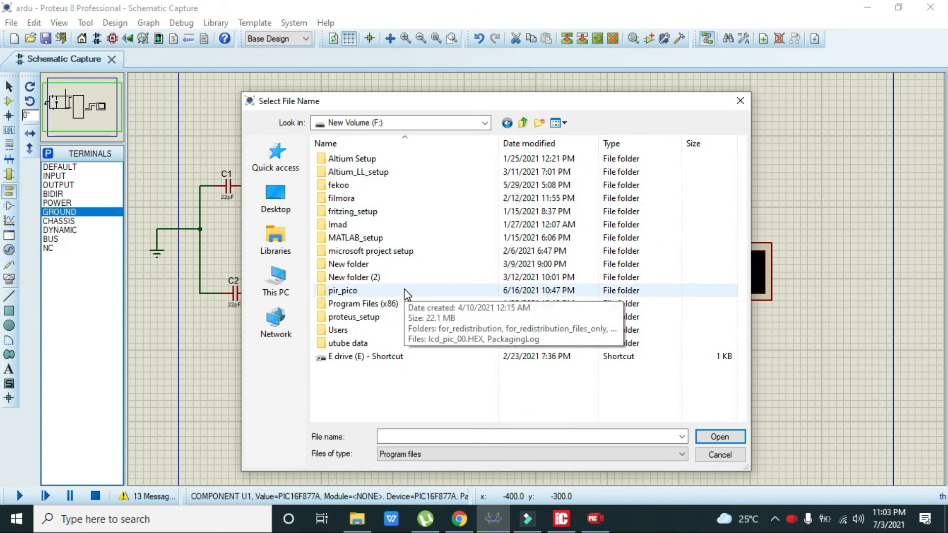
{"action": "left_click", "coordinate": [276, 289]}
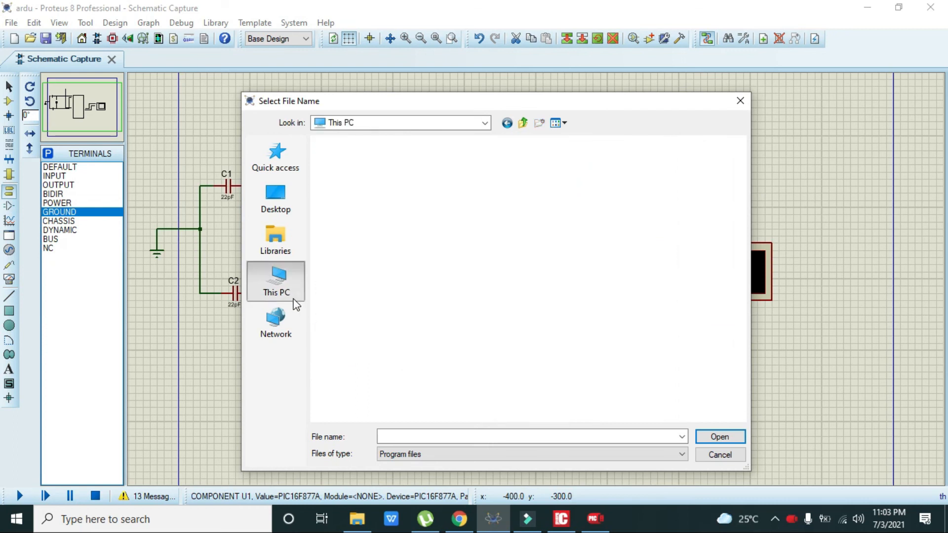
{"action": "double_click", "coordinate": [396, 365]}
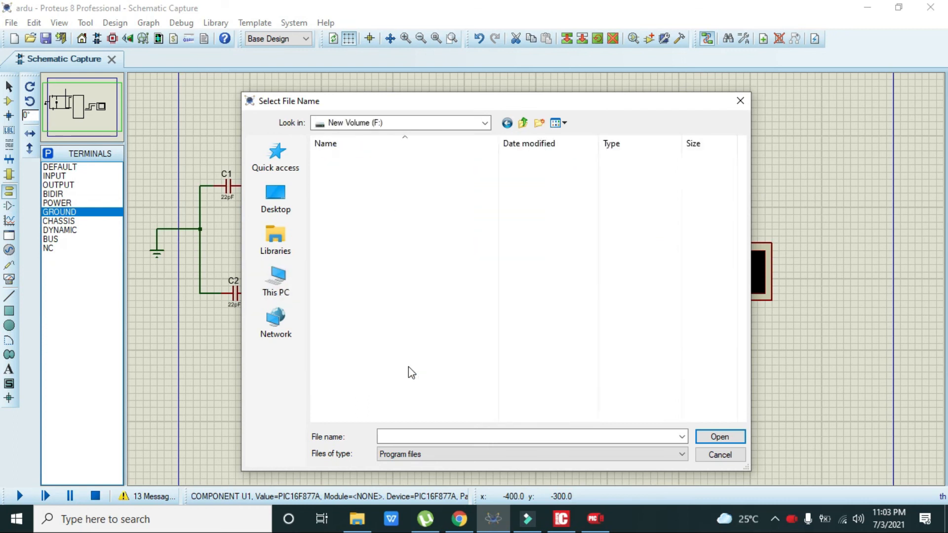
{"action": "left_click", "coordinate": [295, 285]}
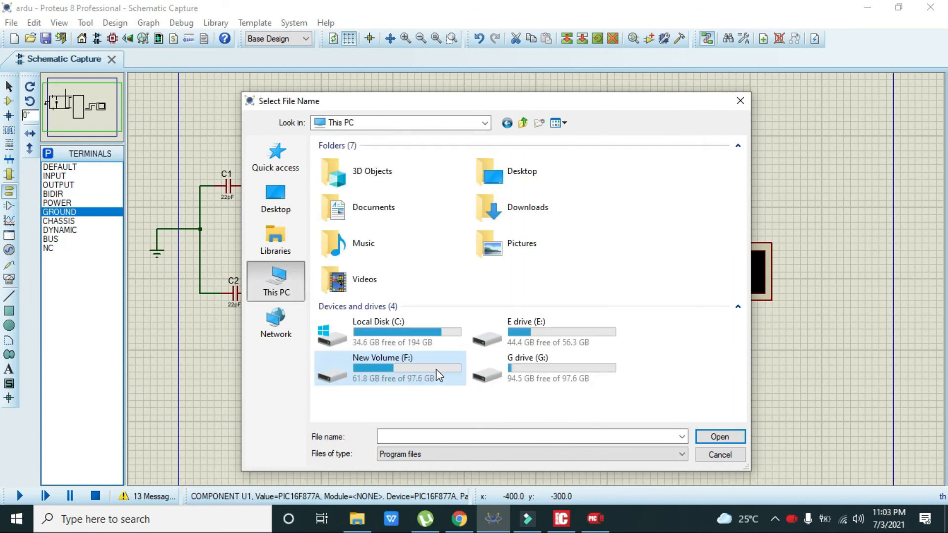
{"action": "double_click", "coordinate": [530, 368]}
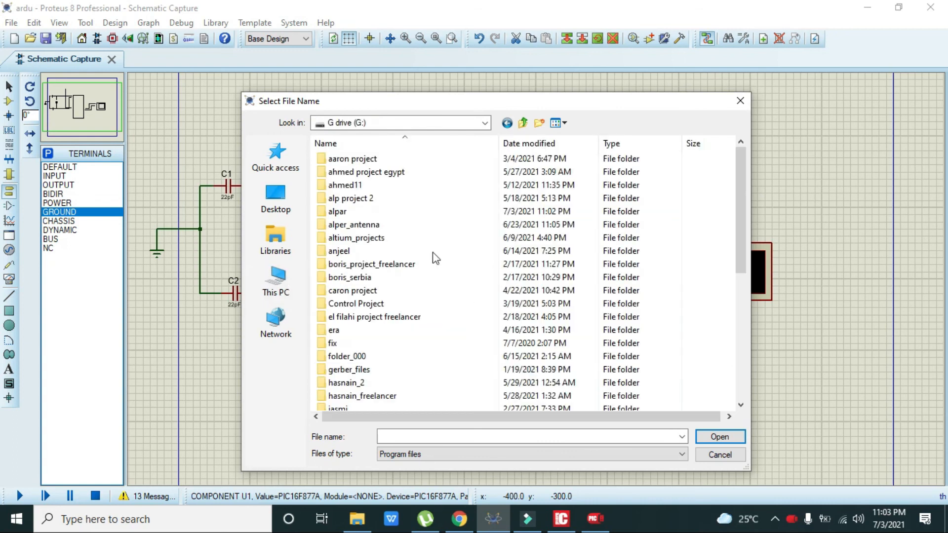
{"action": "double_click", "coordinate": [380, 211]}
{"action": "left_click", "coordinate": [360, 159]}
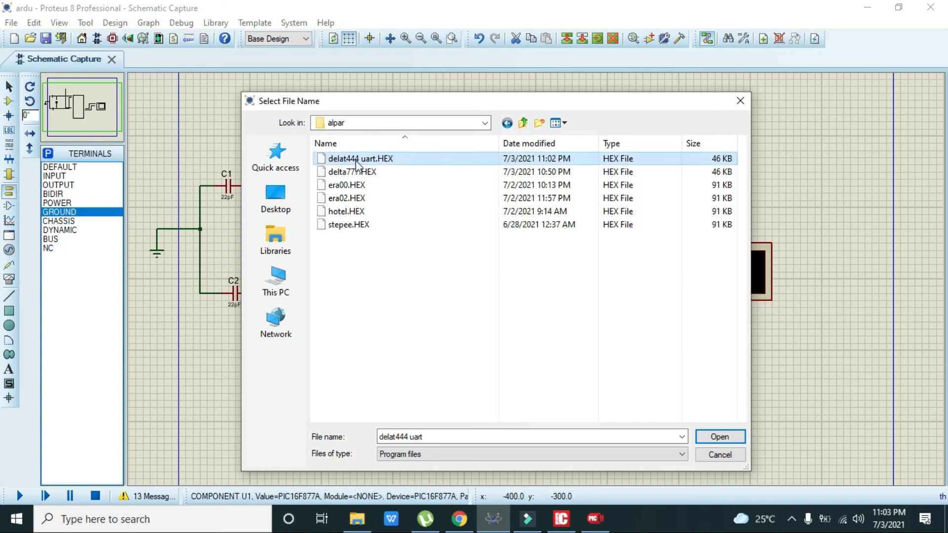
{"action": "left_click", "coordinate": [722, 440]}
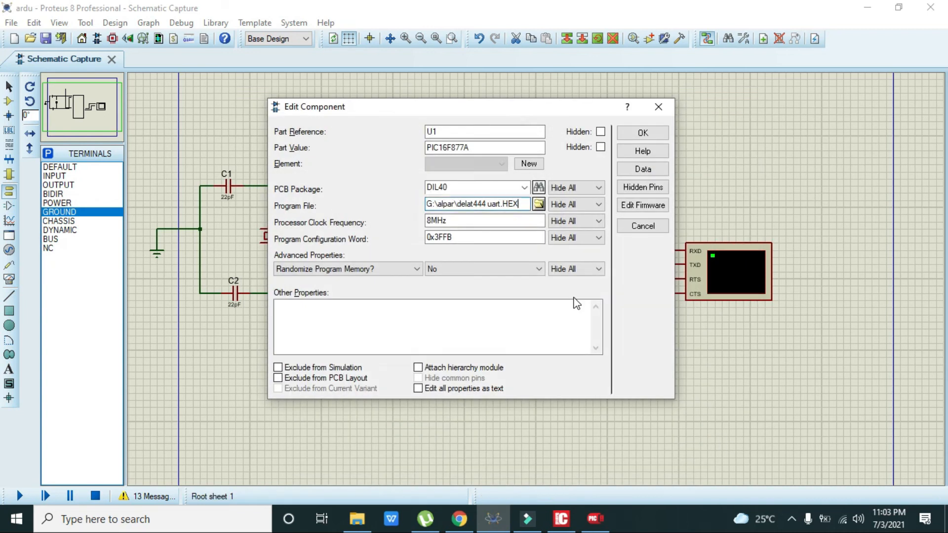
{"action": "left_click", "coordinate": [649, 134]}
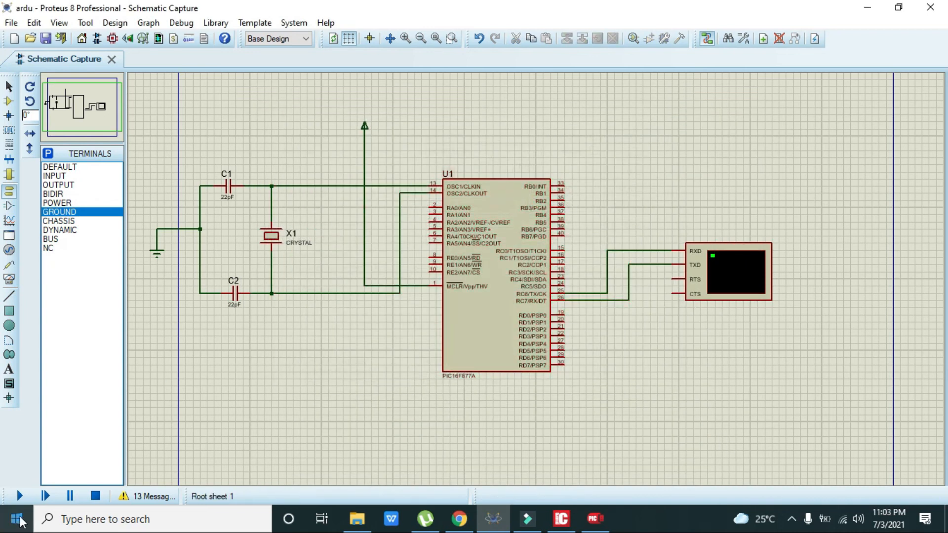
{"action": "left_click", "coordinate": [19, 496]}
{"action": "left_click_drag", "start_coordinate": [550, 342], "coordinate": [734, 78]}
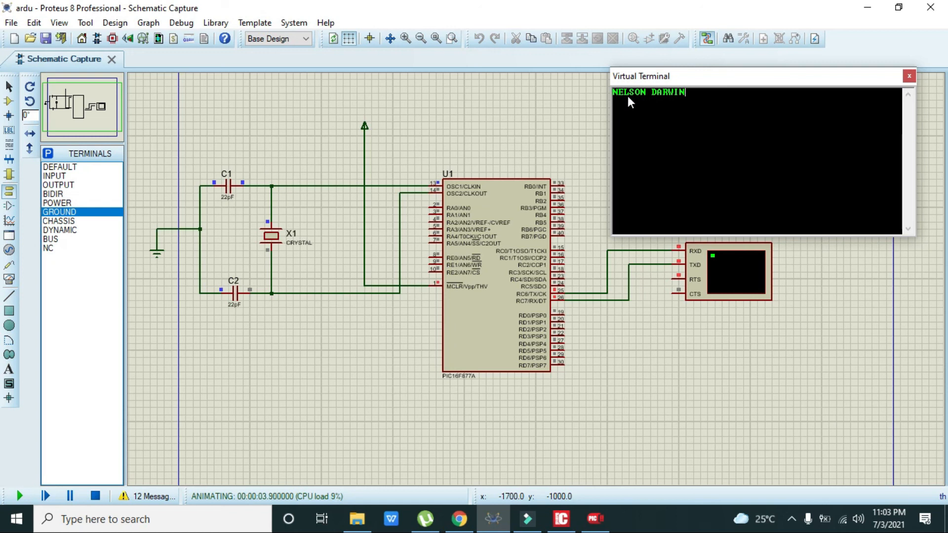
{"action": "left_click_drag", "start_coordinate": [633, 82], "coordinate": [631, 76]}
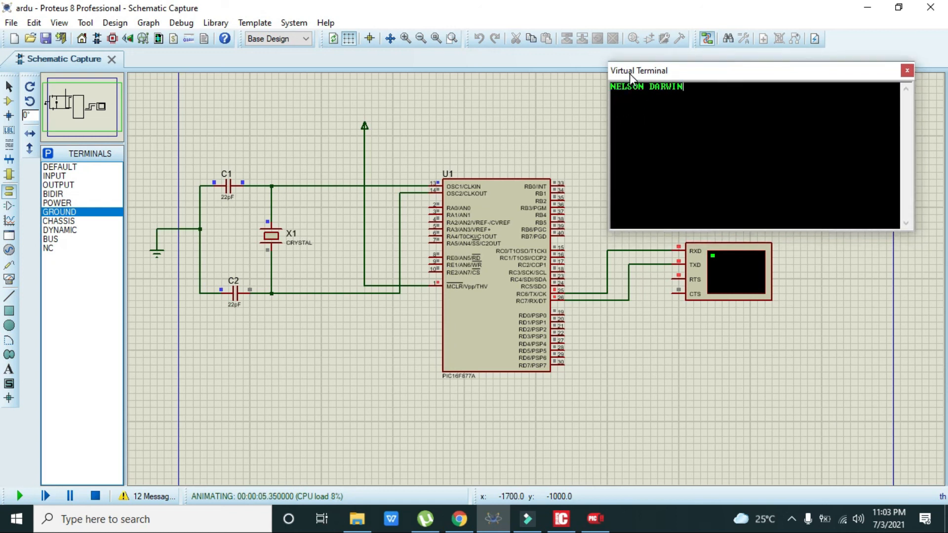